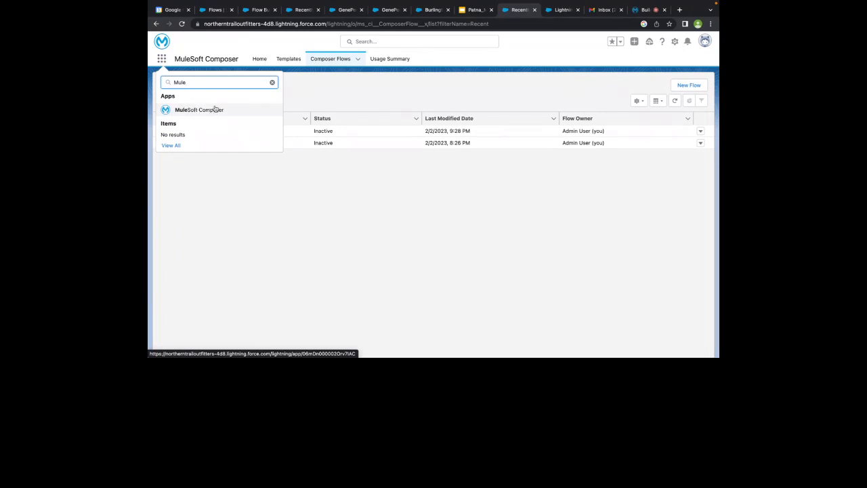
Open the Case Automation flow from Composer Flows, start editing it, then return to the flow list
click(217, 117)
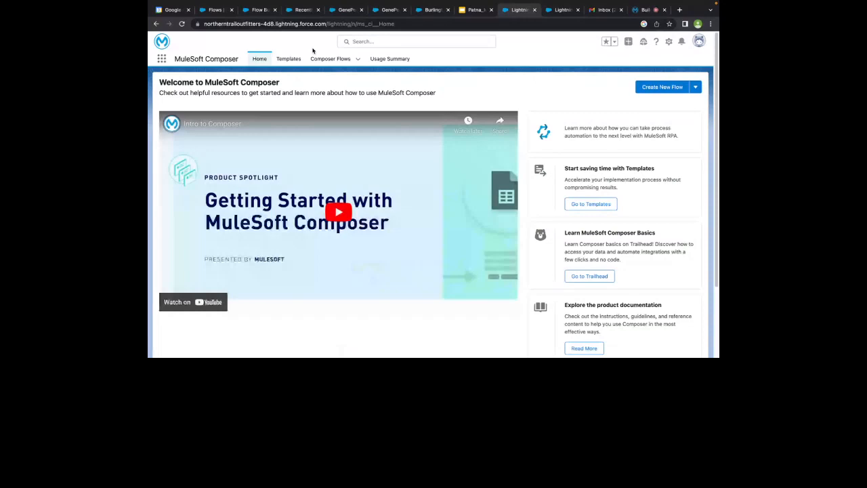
click(330, 60)
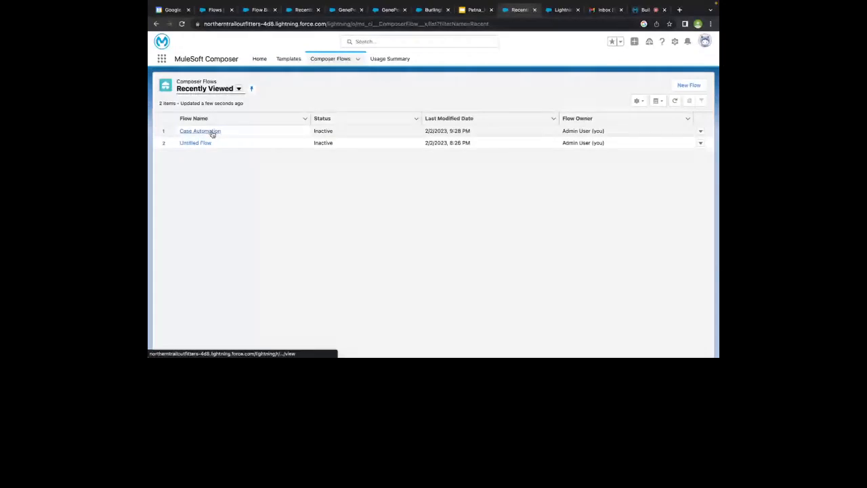
click(212, 133)
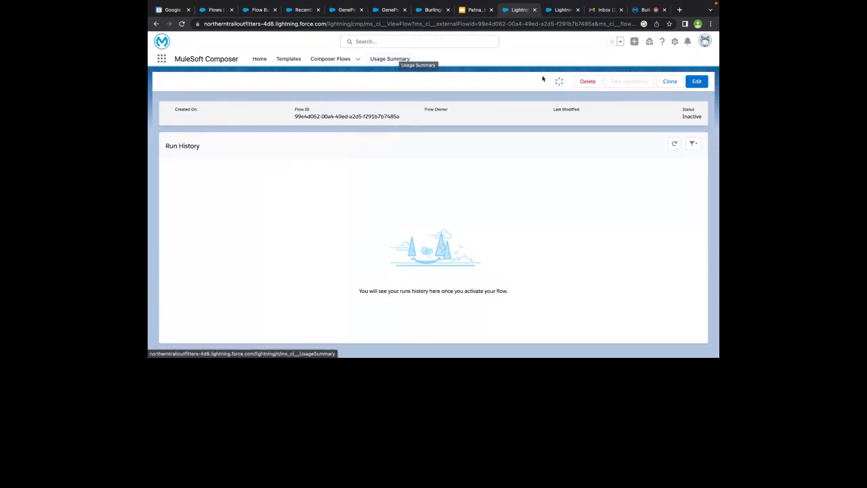
click(696, 82)
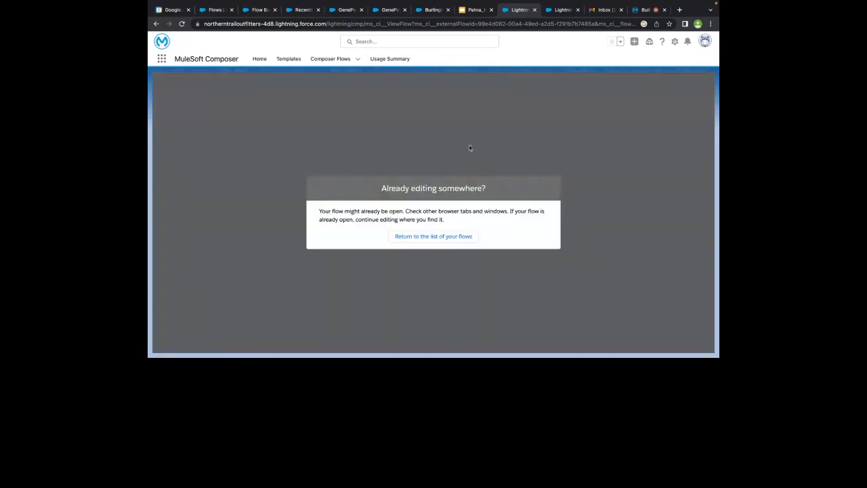
click(412, 237)
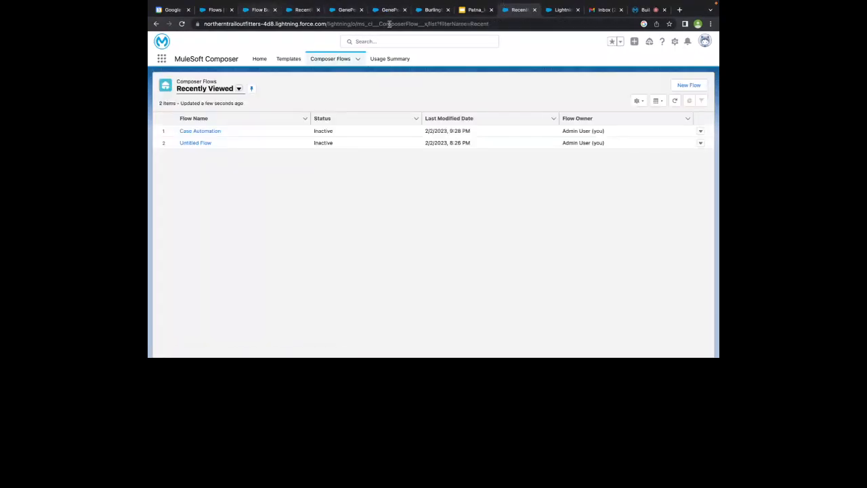
Switch between browser tabs to bring up the Case Automation details page
click(256, 9)
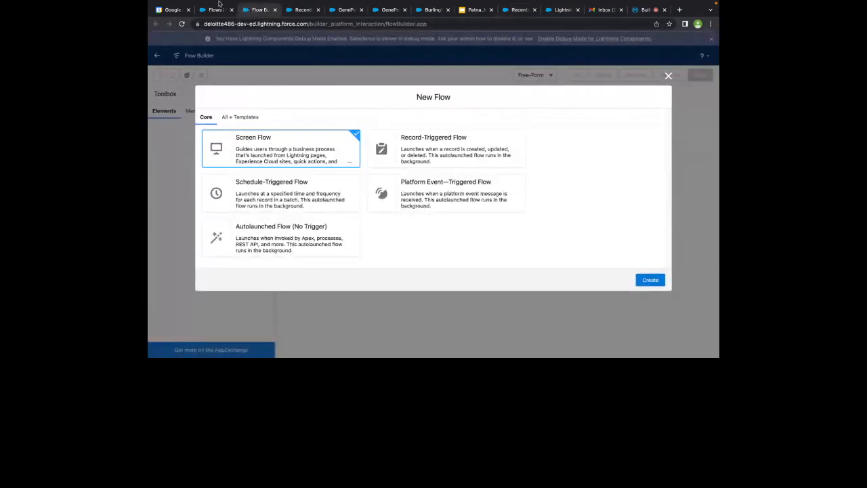
click(210, 10)
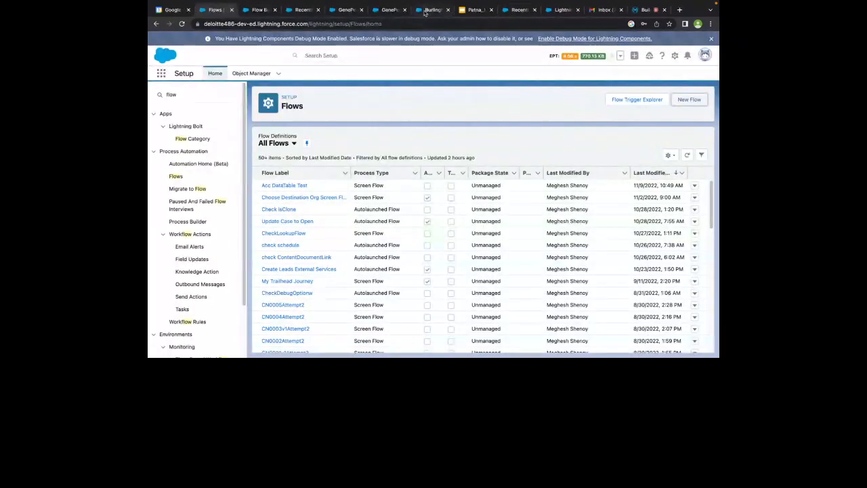
click(426, 10)
click(519, 9)
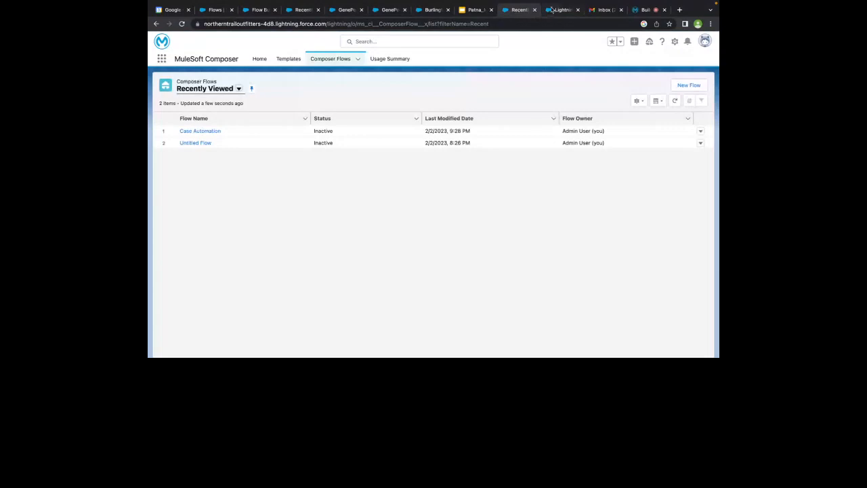
click(562, 9)
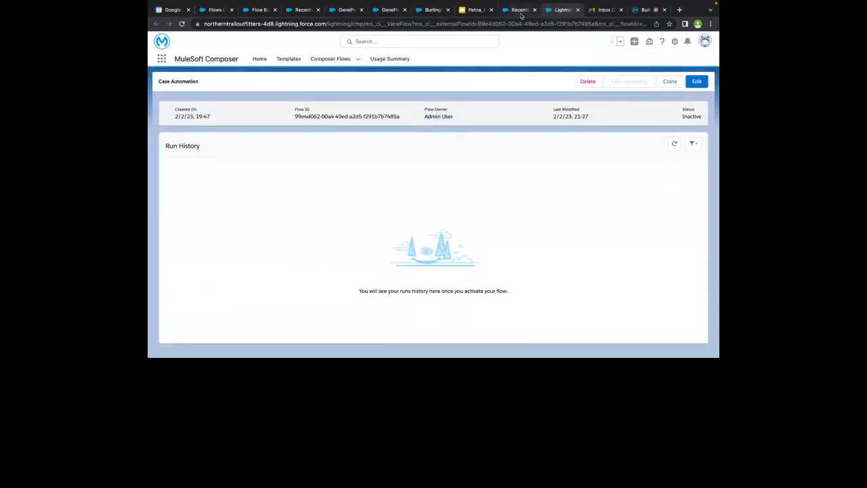
Clone Case Automation and scroll through the copied flow's steps
click(687, 82)
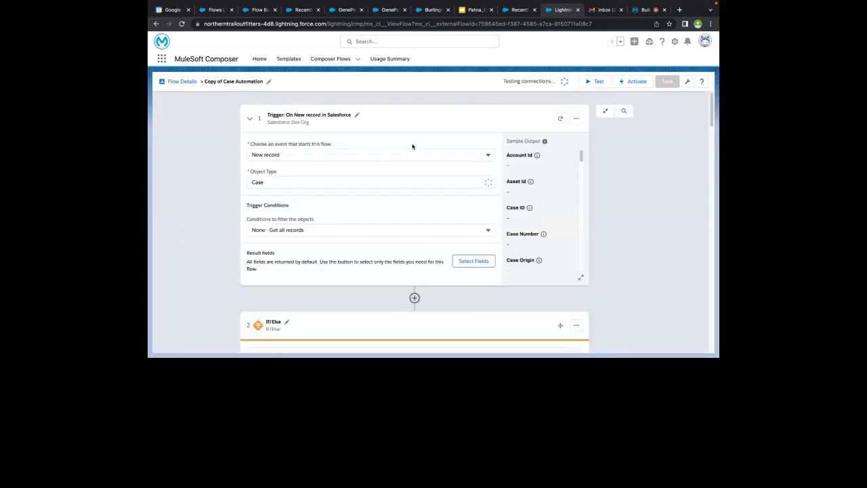
scroll(354, 274, down, 1)
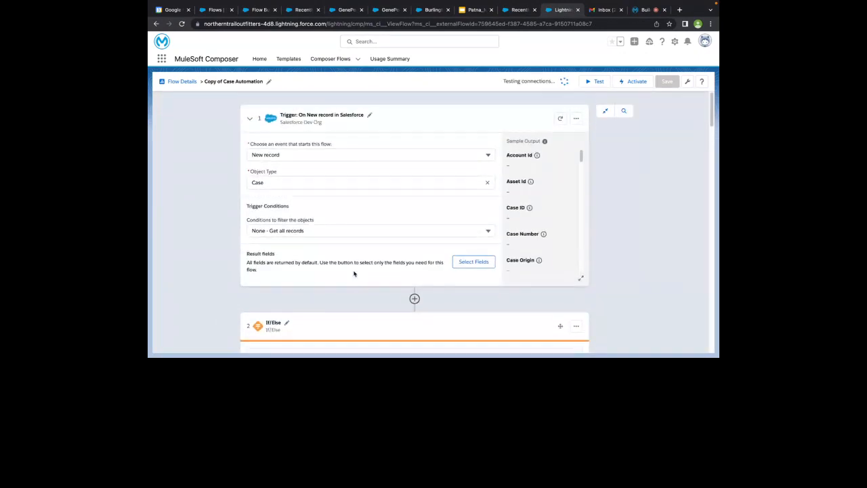
scroll(355, 274, down, 3)
scroll(354, 274, down, 3)
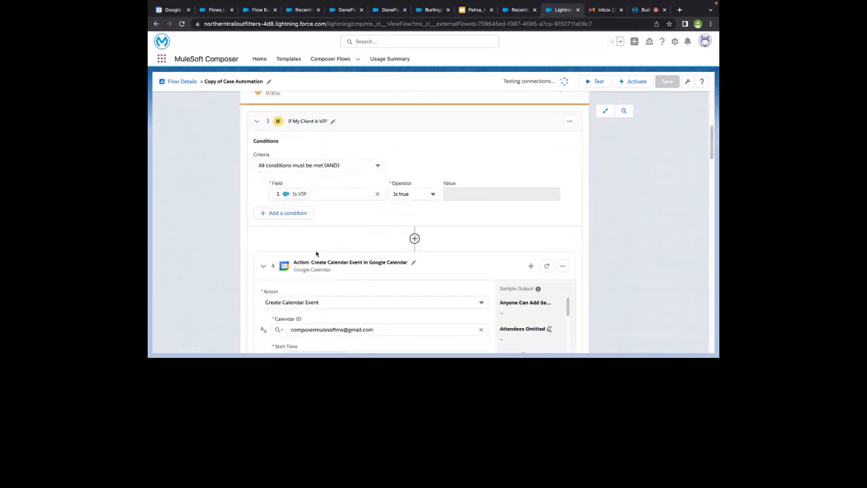
scroll(326, 202, up, 5)
scroll(283, 270, down, 1)
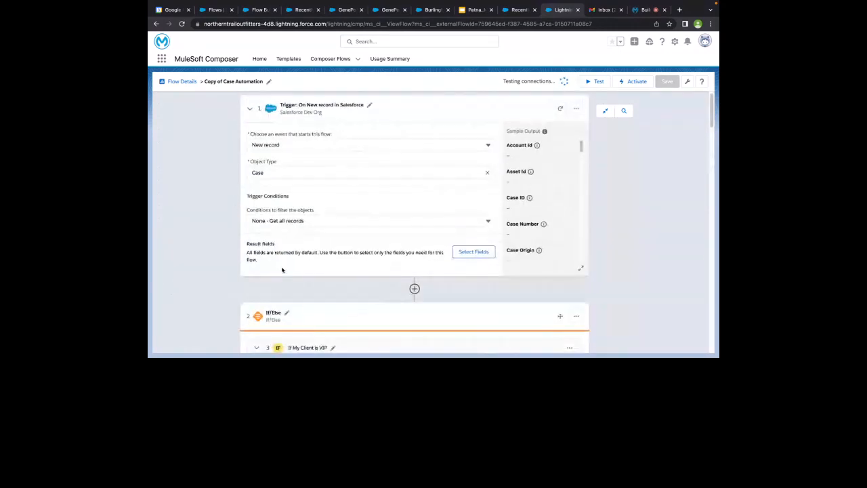
scroll(273, 300, down, 1)
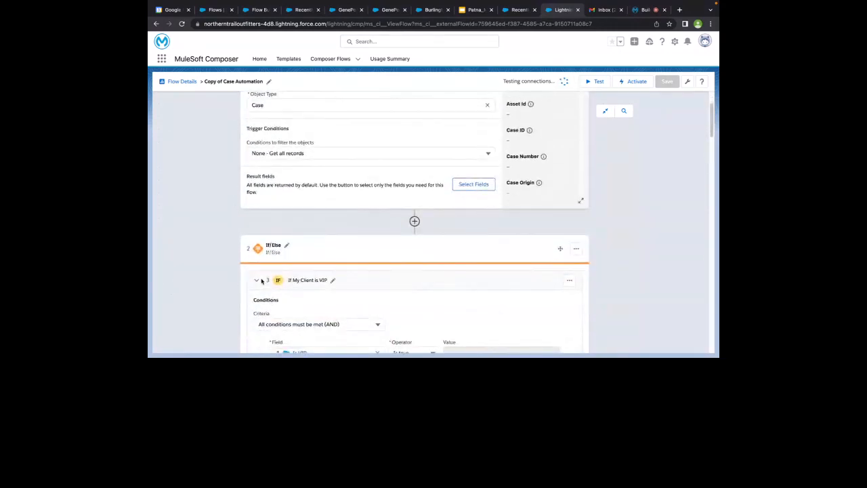
scroll(264, 281, up, 1)
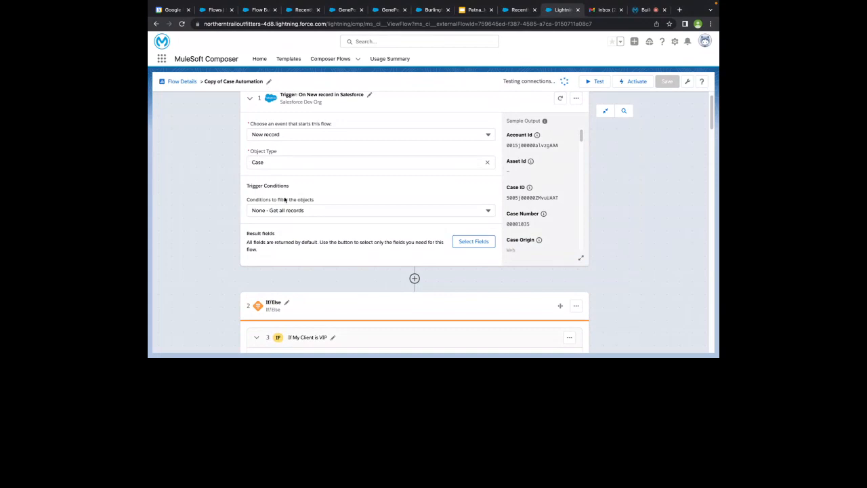
Begin reconnecting the Google Calendar action's invalid connection
scroll(285, 200, down, 1)
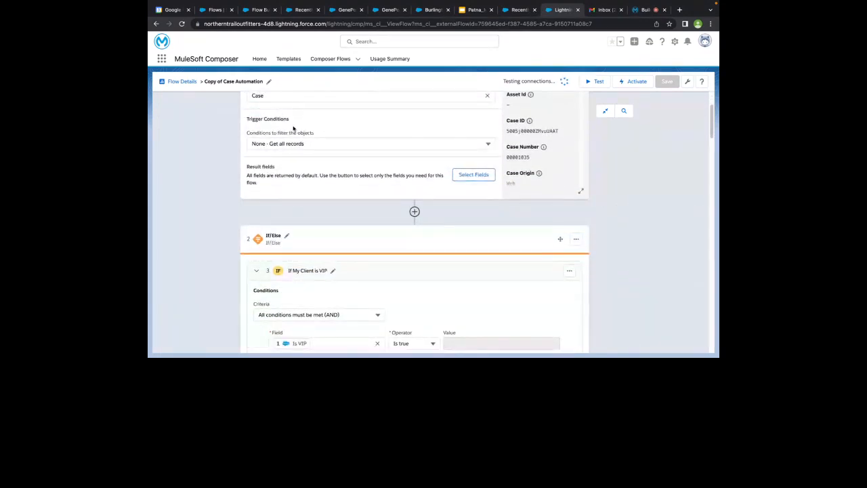
scroll(357, 138, down, 2)
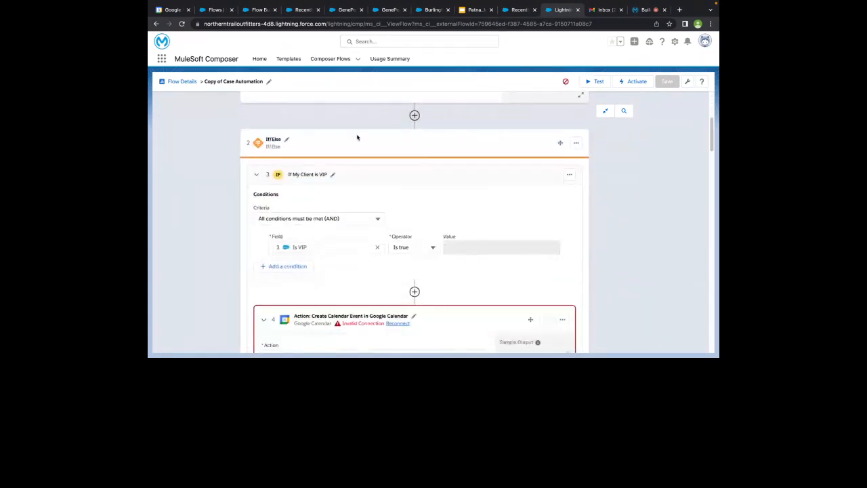
scroll(357, 137, down, 1)
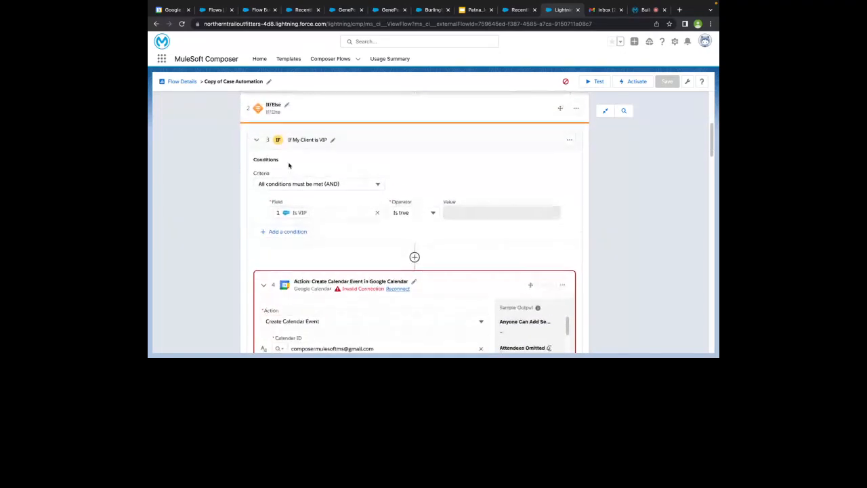
click(397, 290)
Confirm the reconnect and authorise a Google account so Google Calendar reconnects
click(530, 240)
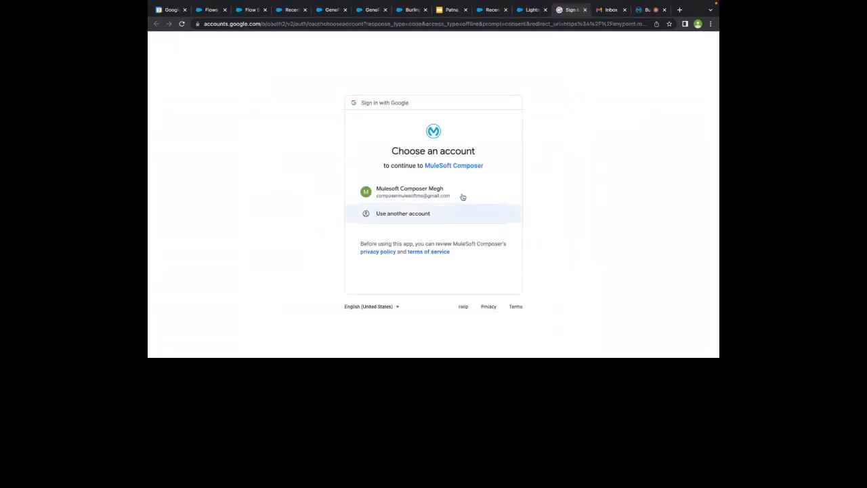
click(458, 193)
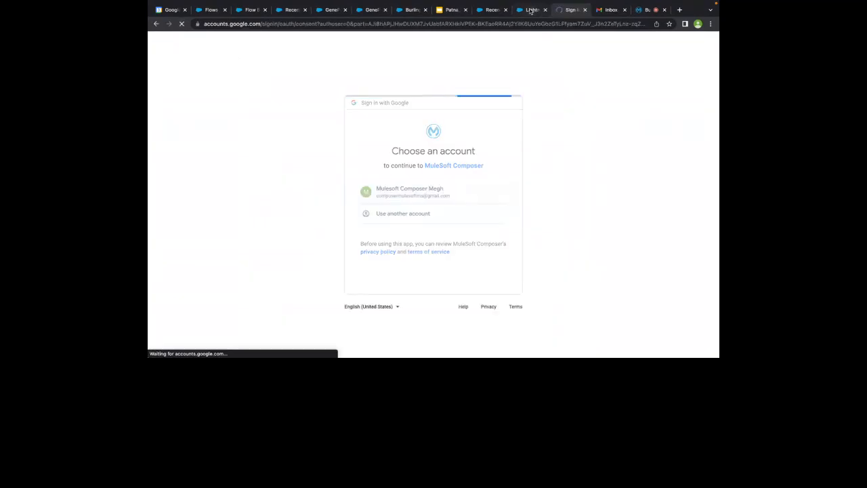
click(462, 308)
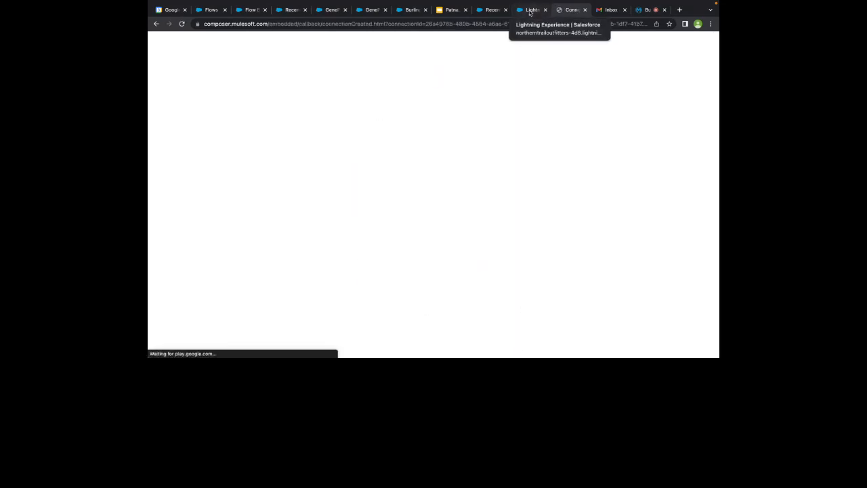
scroll(432, 192, down, 2)
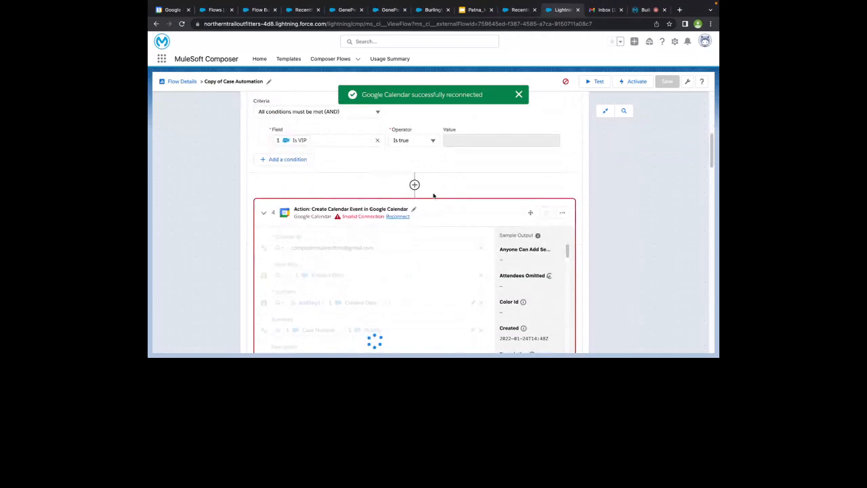
Scroll to If/Else step 2 and collapse the 'If My Client is VIP' branch
scroll(542, 197, up, 2)
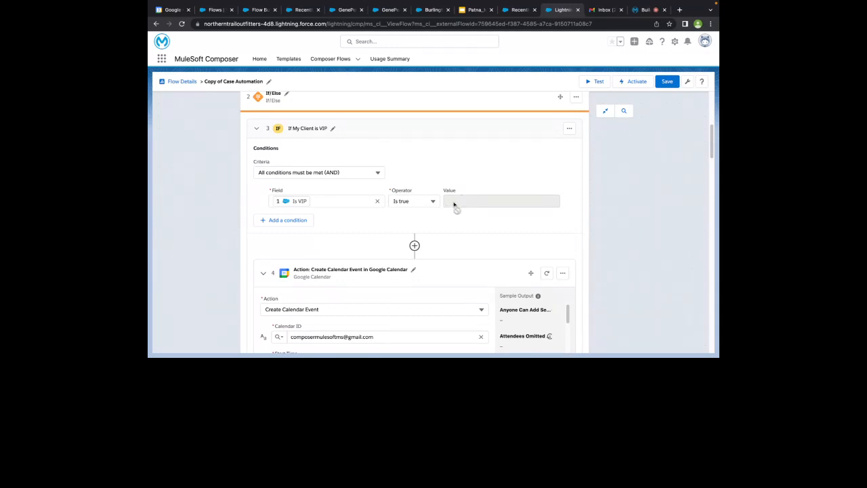
scroll(407, 224, down, 2)
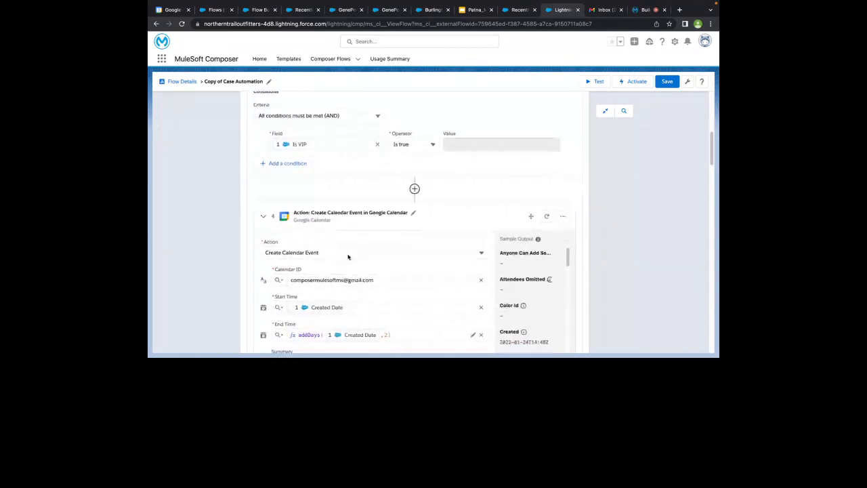
scroll(348, 256, up, 3)
scroll(279, 267, down, 2)
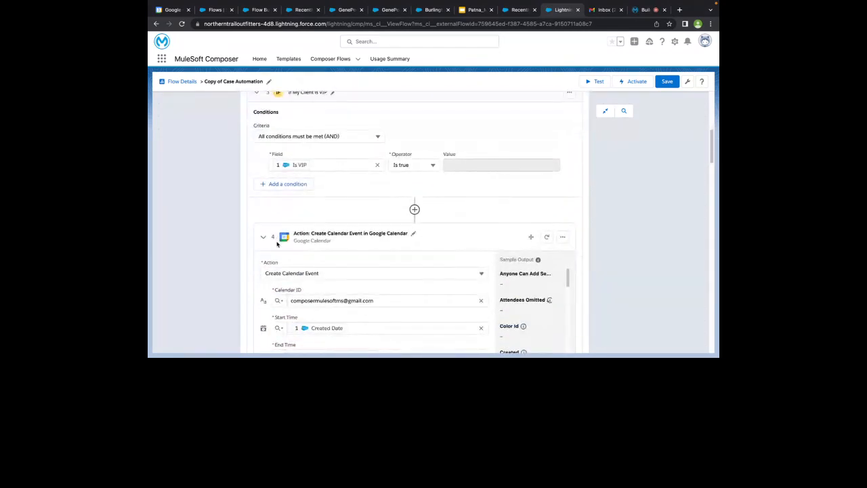
scroll(295, 190, down, 2)
scroll(294, 193, down, 2)
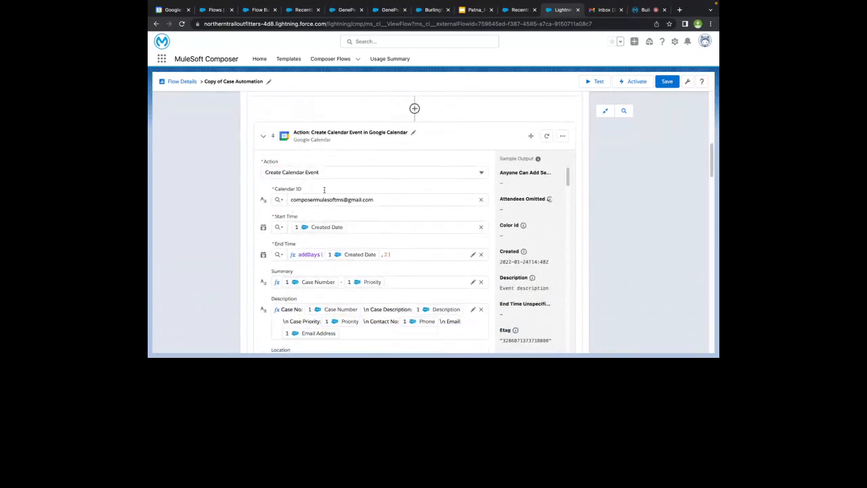
scroll(288, 232, down, 3)
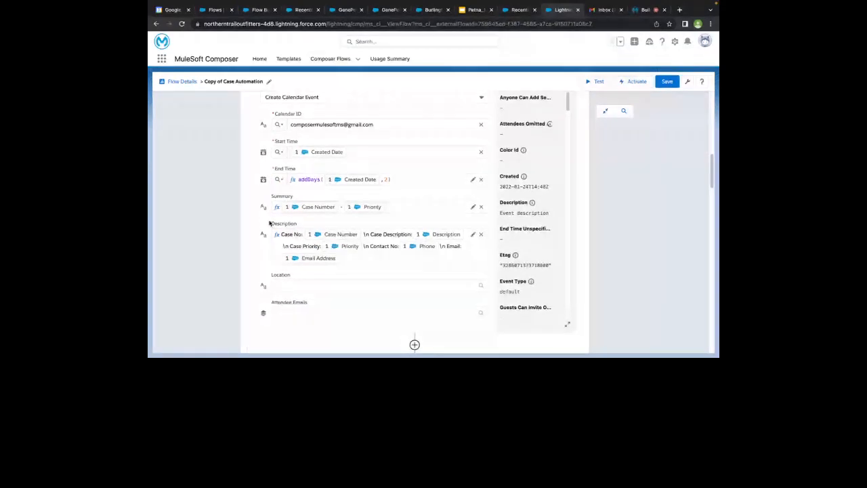
scroll(269, 223, down, 5)
scroll(294, 216, down, 1)
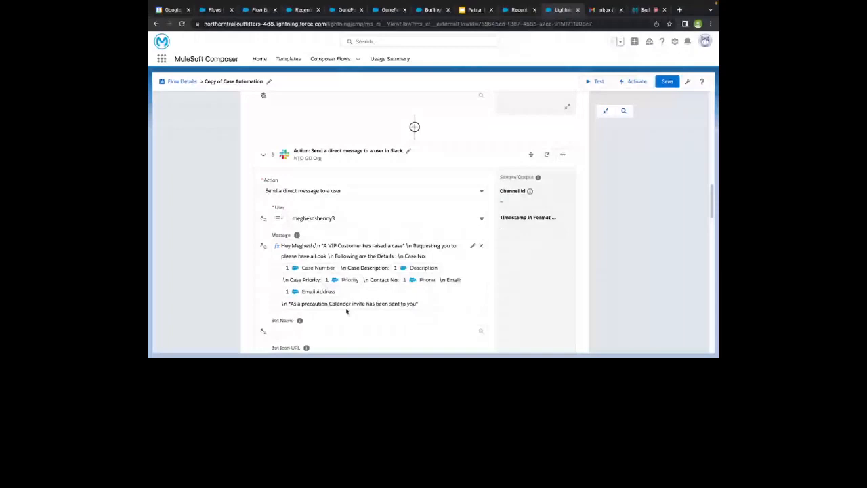
scroll(366, 312, down, 2)
scroll(366, 265, up, 3)
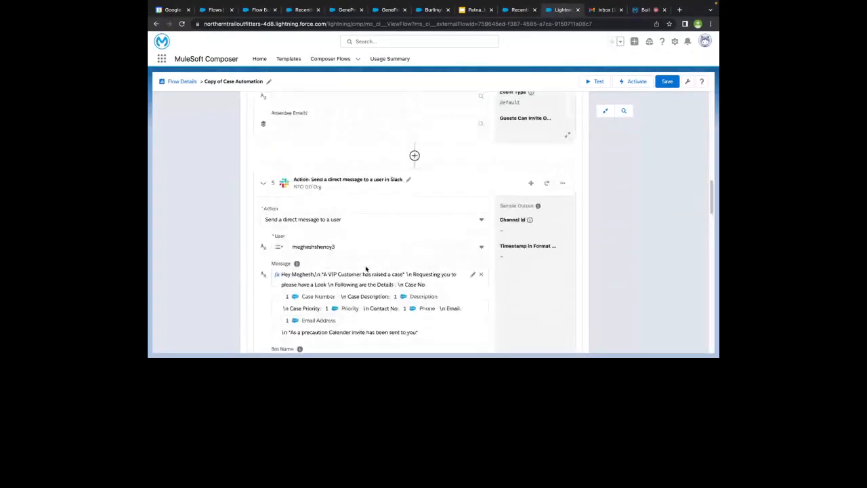
scroll(366, 269, up, 5)
scroll(366, 269, down, 5)
scroll(366, 269, up, 4)
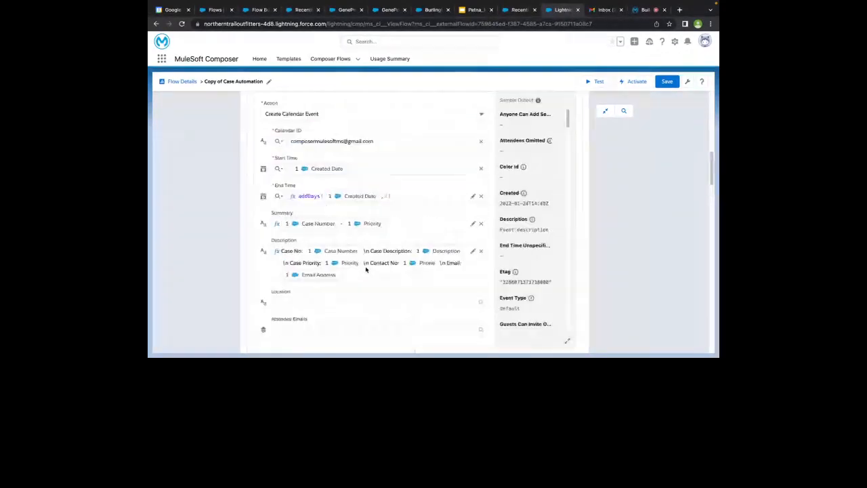
scroll(366, 268, up, 3)
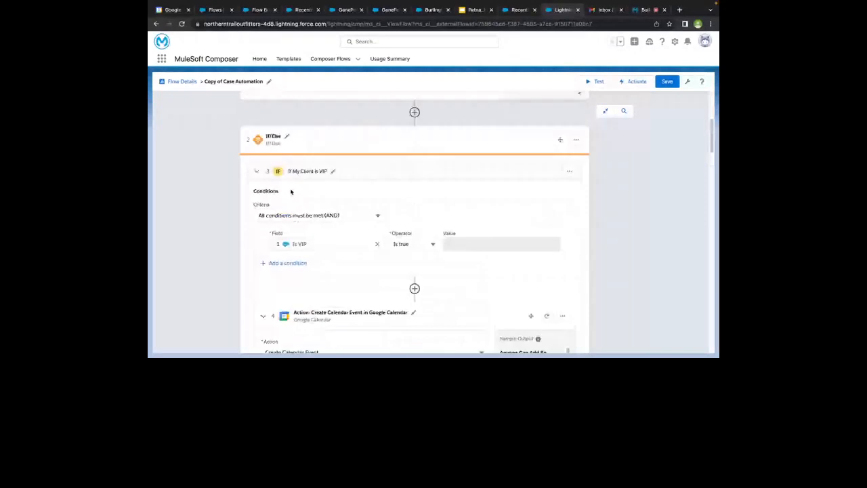
click(256, 171)
Review the North and East Slack actions and insert a new step between steps 10 and 11
scroll(262, 197, down, 1)
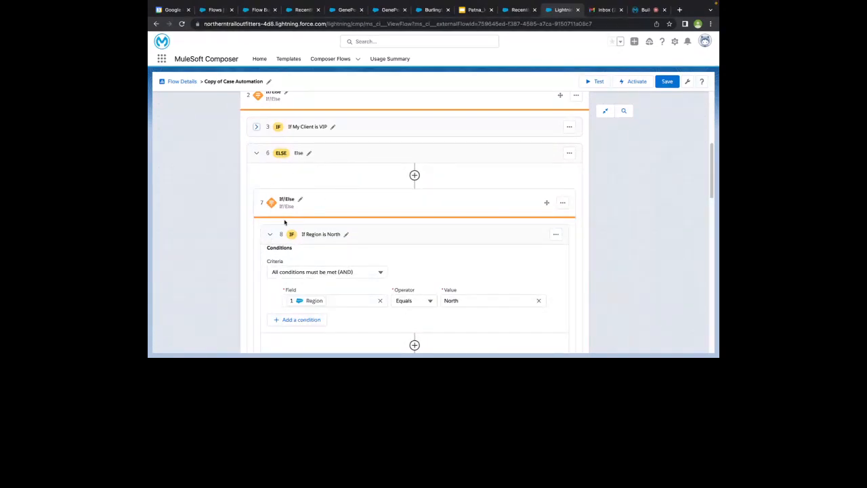
scroll(277, 250, down, 2)
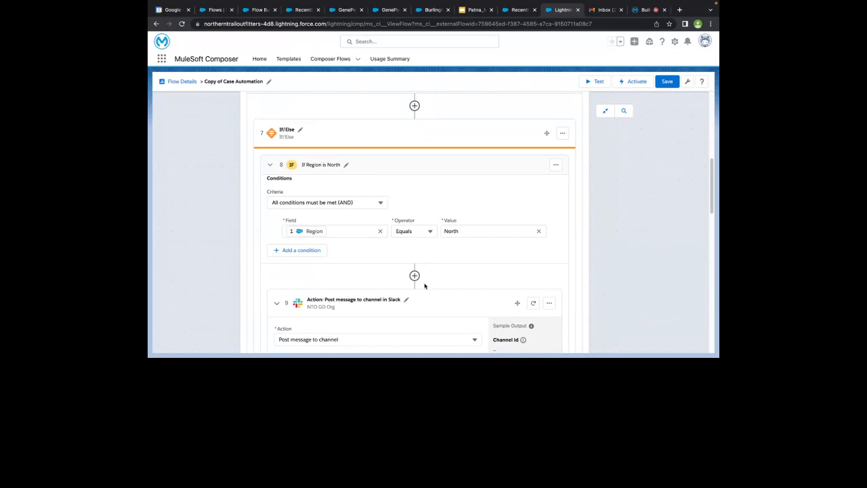
scroll(391, 295, down, 3)
scroll(392, 293, down, 3)
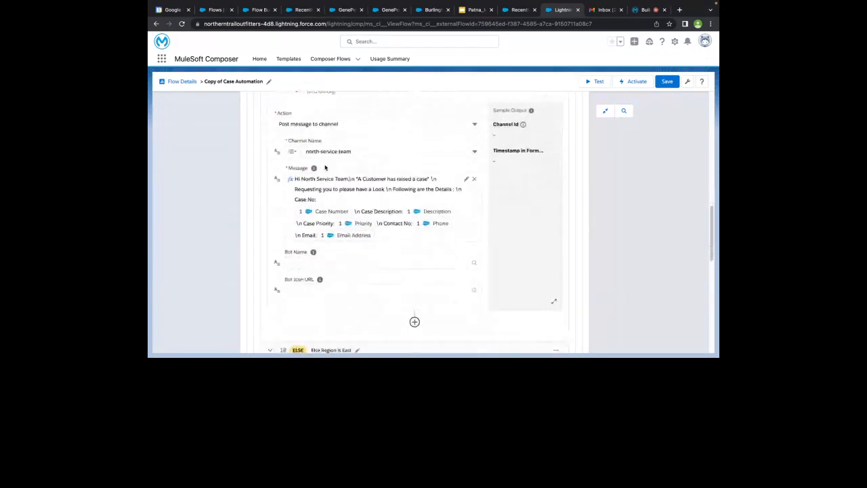
scroll(311, 120, up, 2)
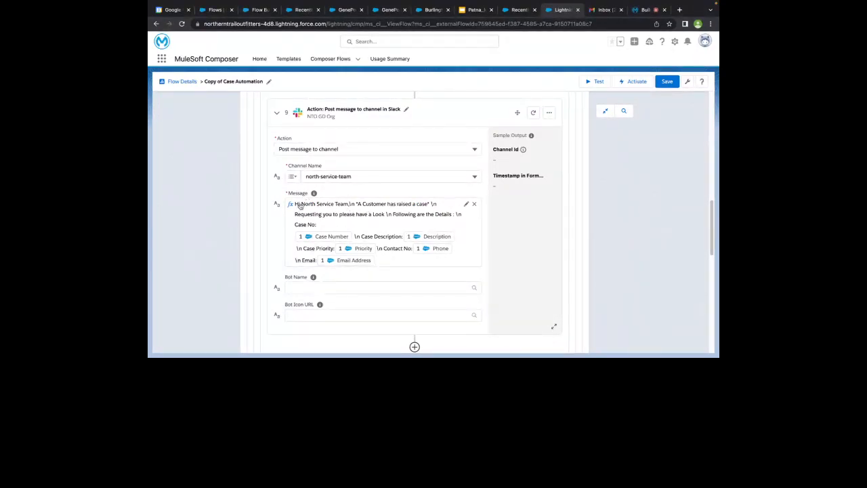
scroll(278, 257, down, 3)
scroll(278, 256, down, 3)
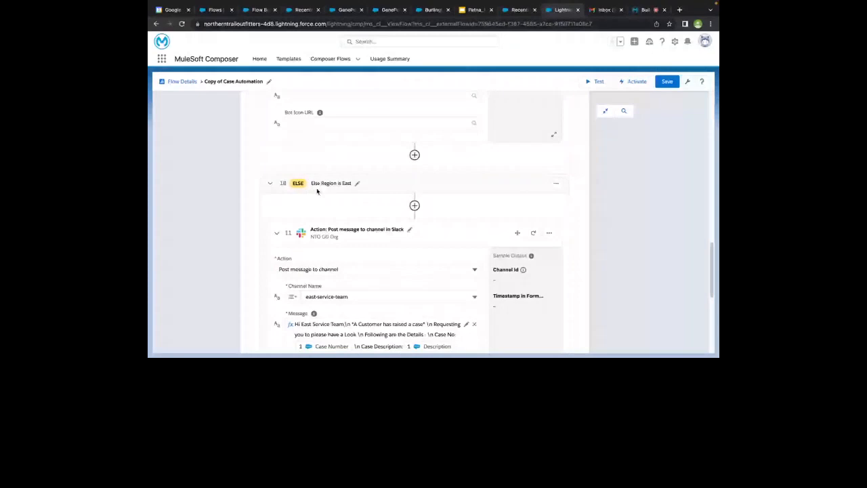
scroll(317, 192, up, 5)
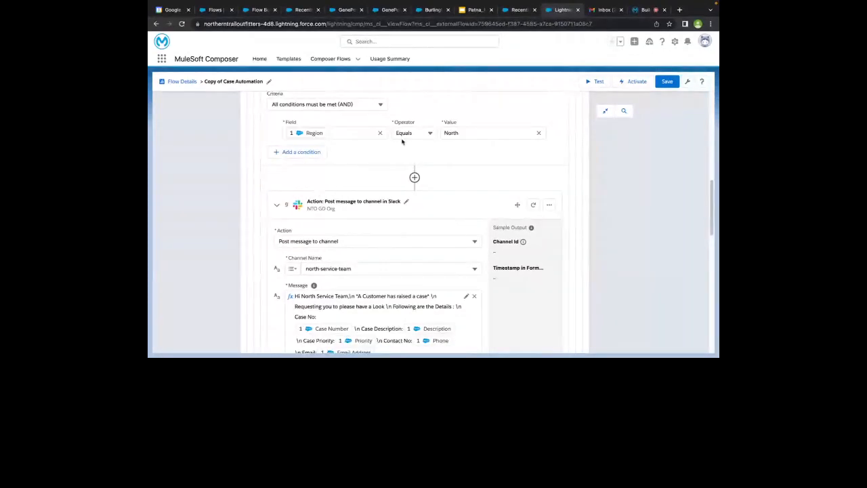
scroll(357, 239, down, 5)
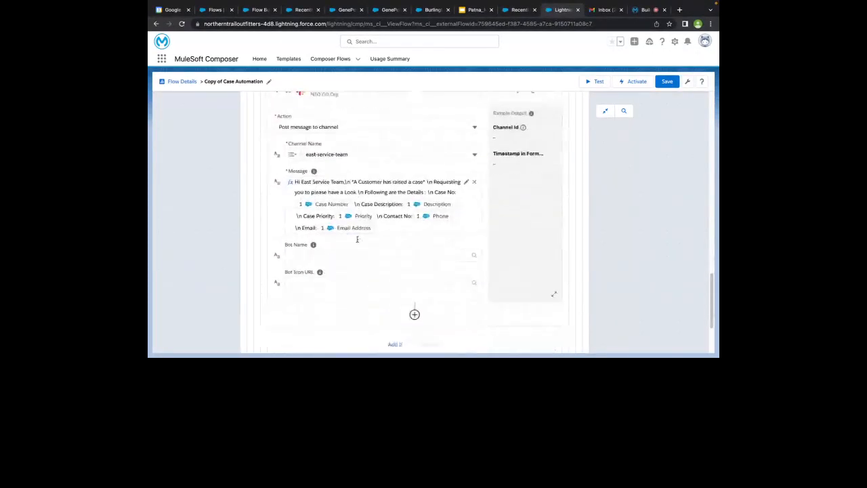
scroll(357, 239, up, 2)
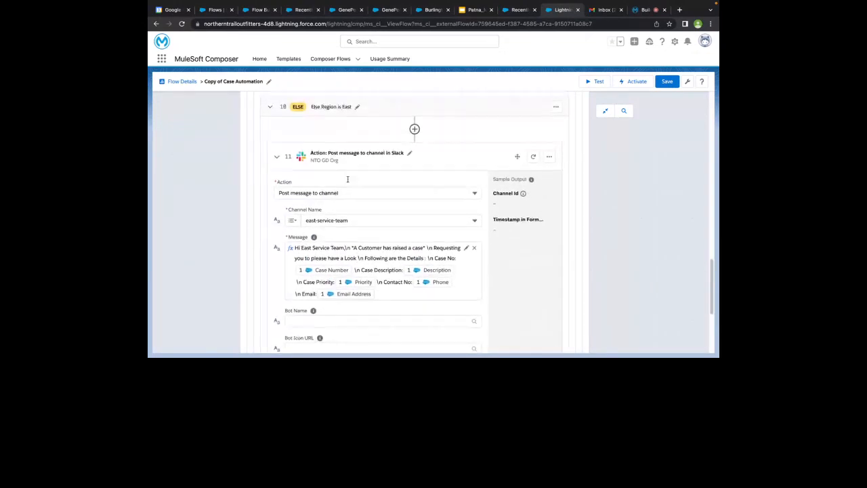
scroll(348, 179, up, 1)
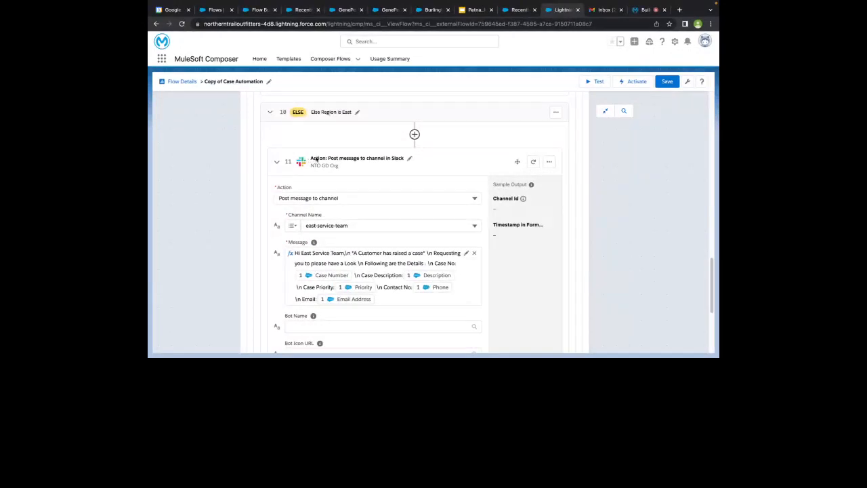
scroll(303, 158, down, 1)
scroll(294, 143, down, 3)
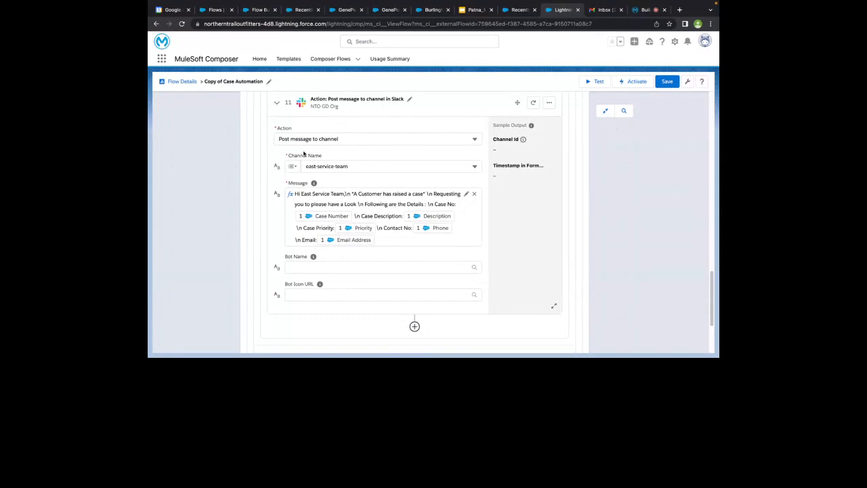
scroll(285, 199, up, 7)
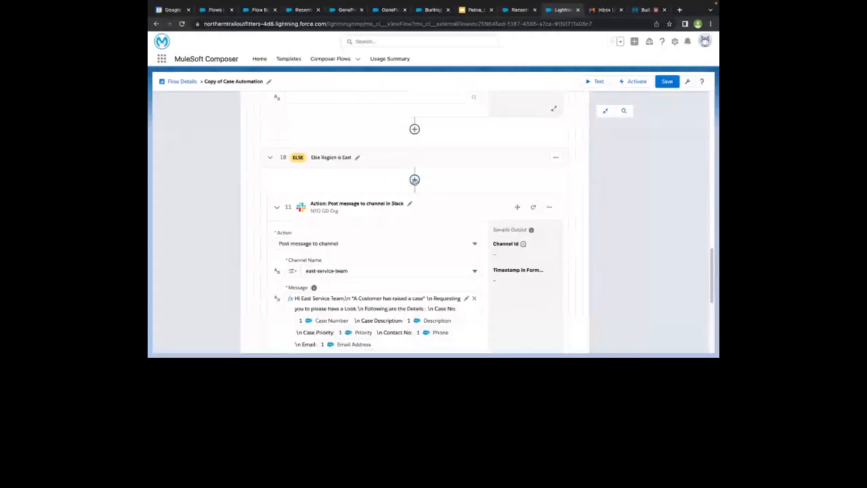
click(415, 180)
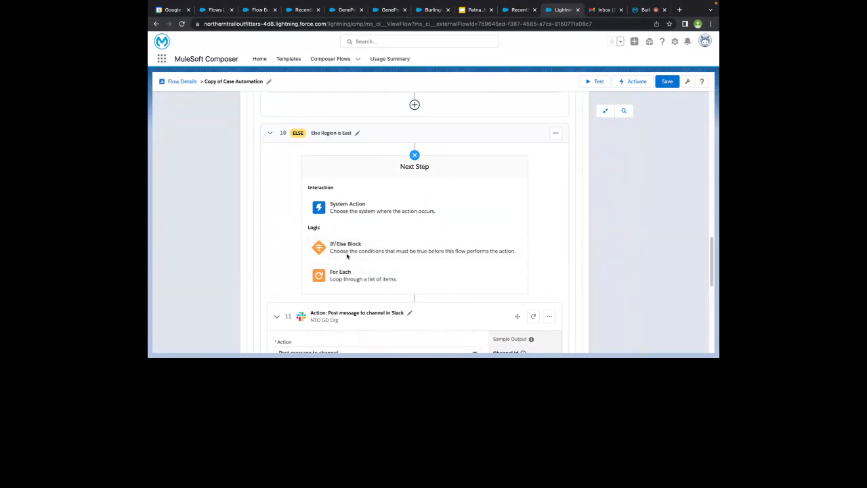
Make the new step a System Action and browse the connector grid from Asana to Zuora
click(361, 211)
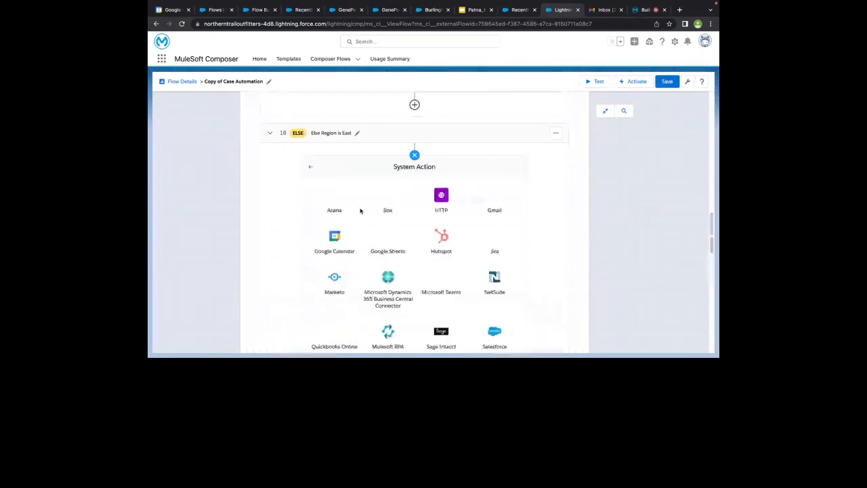
scroll(366, 264, down, 2)
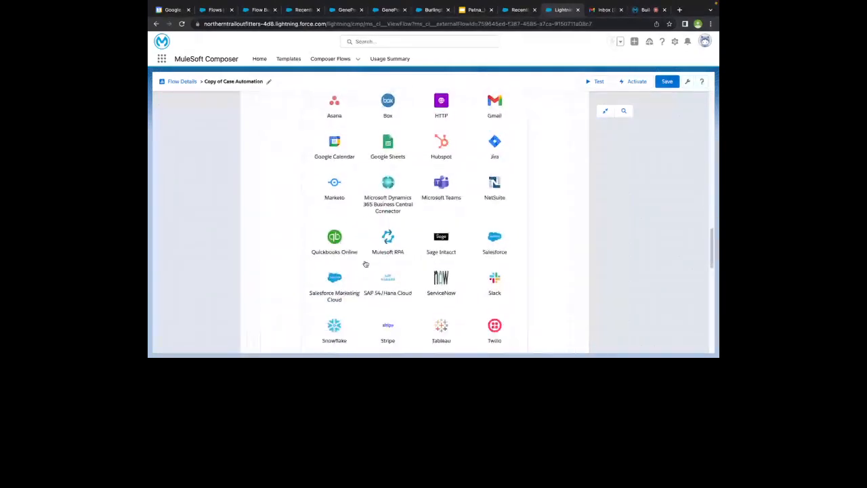
scroll(366, 264, down, 3)
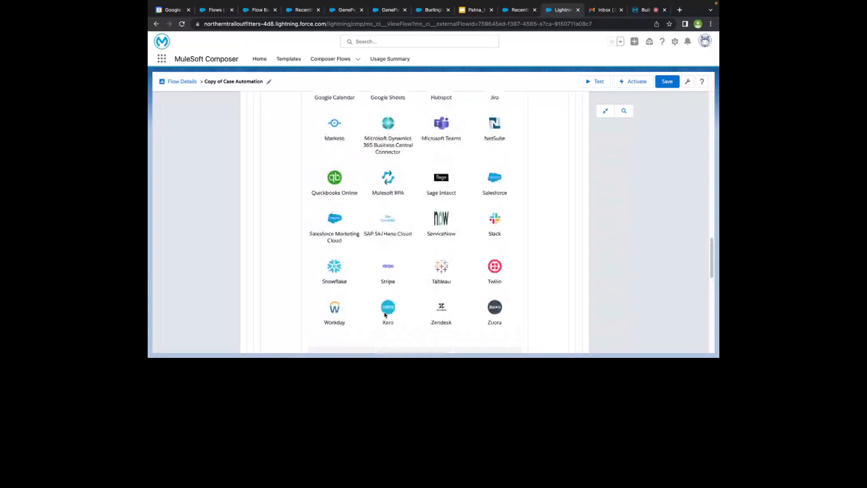
scroll(385, 314, up, 5)
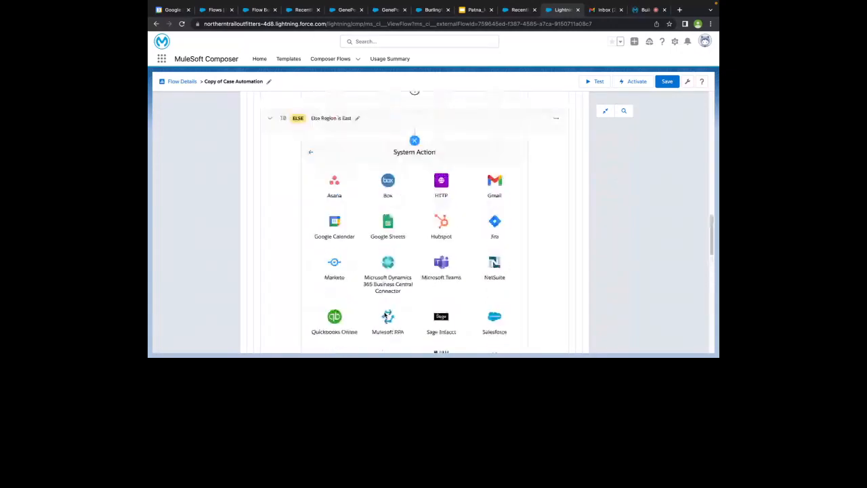
scroll(385, 315, down, 6)
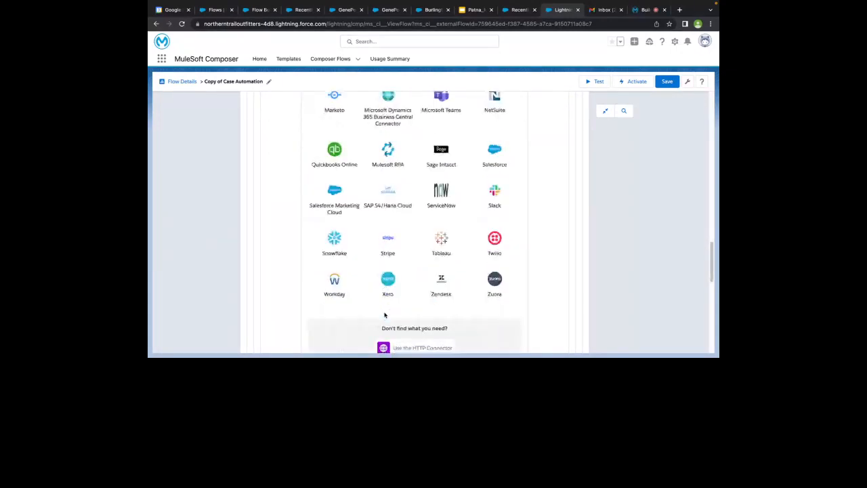
scroll(385, 316, down, 1)
scroll(364, 310, down, 1)
scroll(365, 310, up, 1)
scroll(365, 309, up, 1)
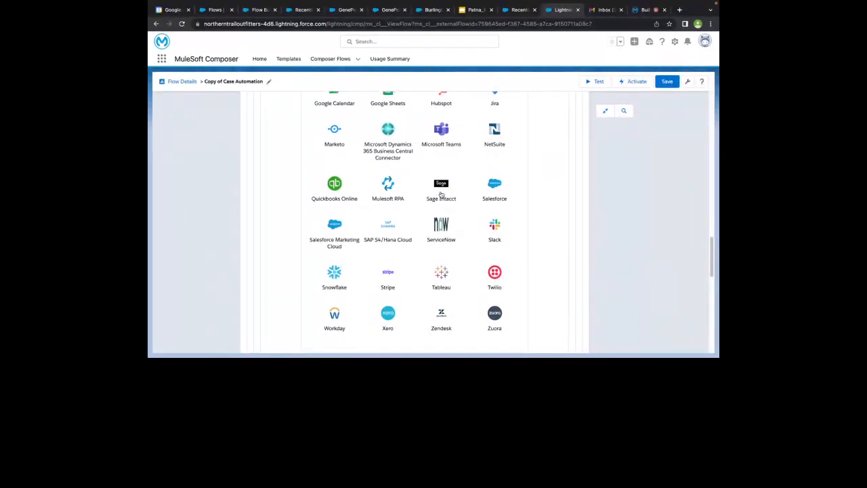
scroll(379, 163, up, 4)
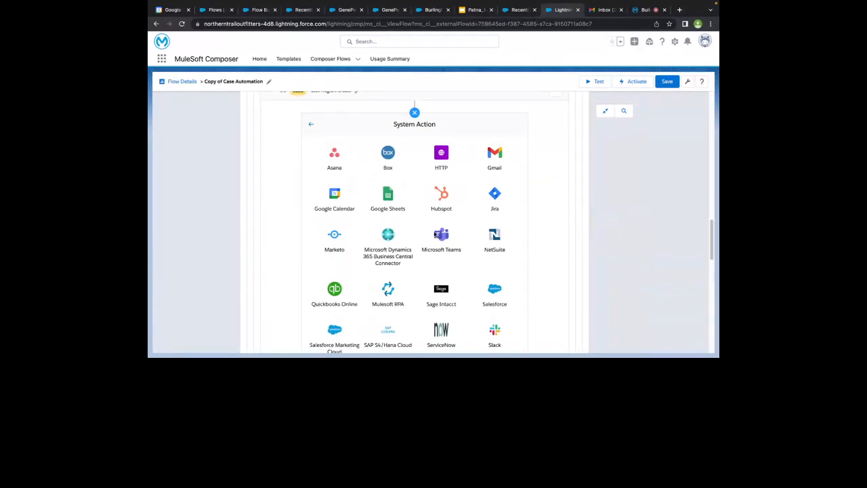
scroll(441, 290, down, 6)
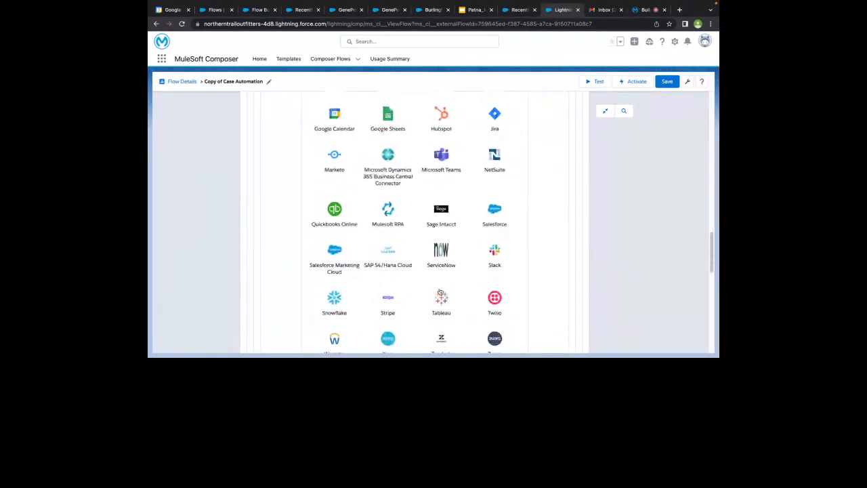
scroll(438, 255, up, 3)
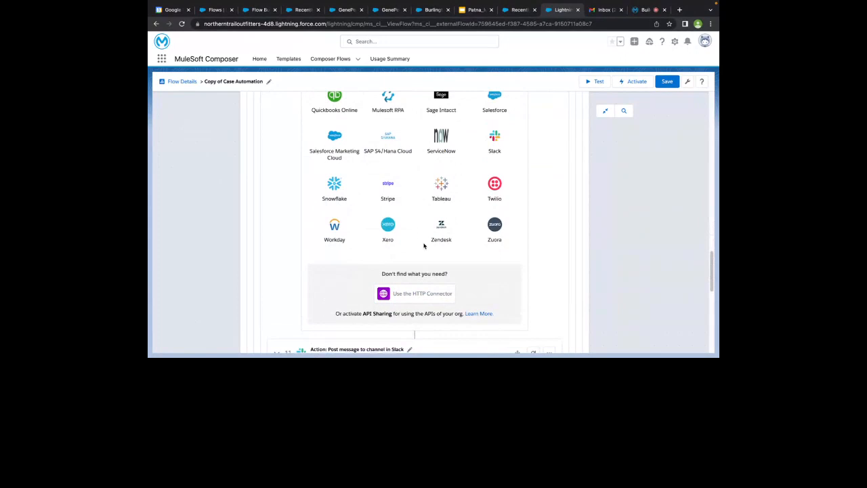
scroll(371, 148, up, 1)
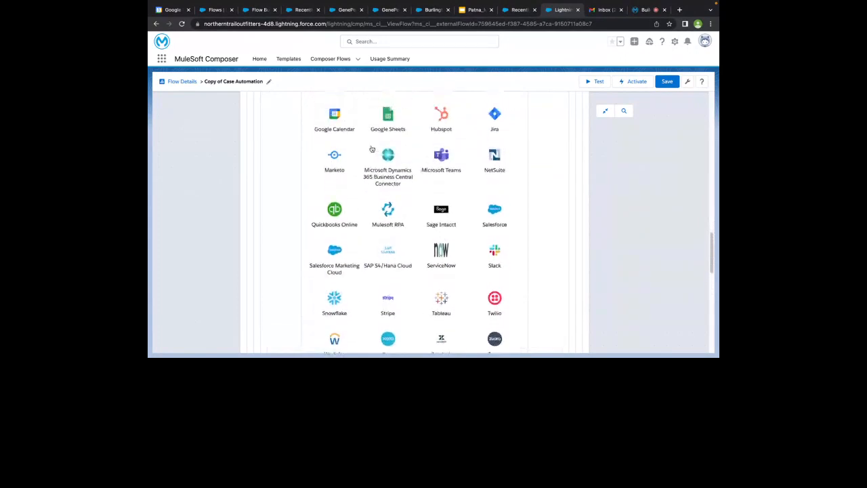
scroll(371, 149, up, 2)
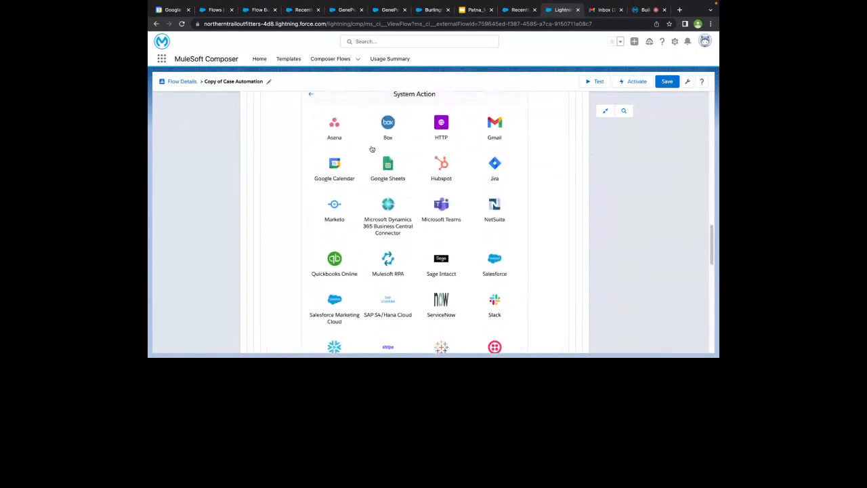
scroll(371, 148, up, 1)
scroll(371, 149, up, 3)
scroll(370, 204, down, 7)
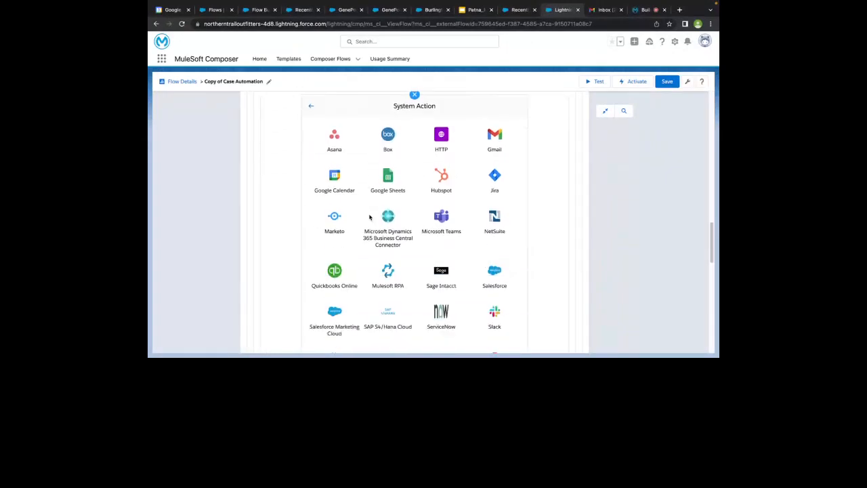
scroll(369, 217, down, 3)
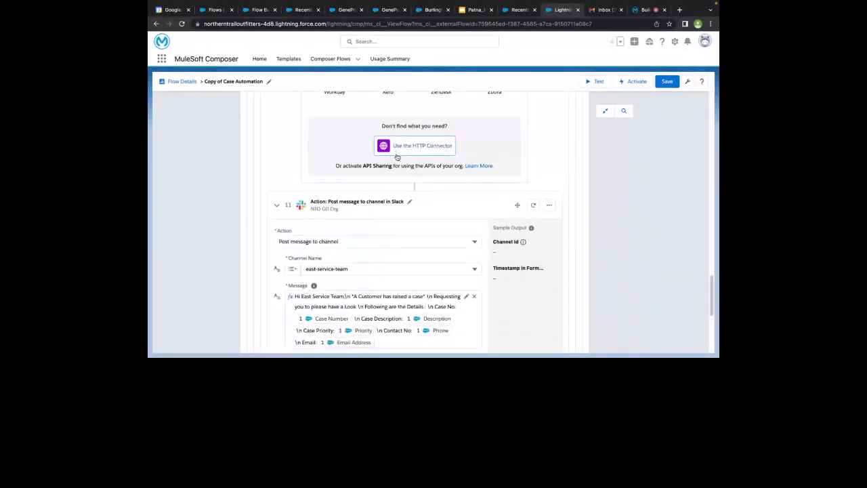
Try the HTTP and Mulesoft RPA connectors, backing out of each to the connector list
click(397, 155)
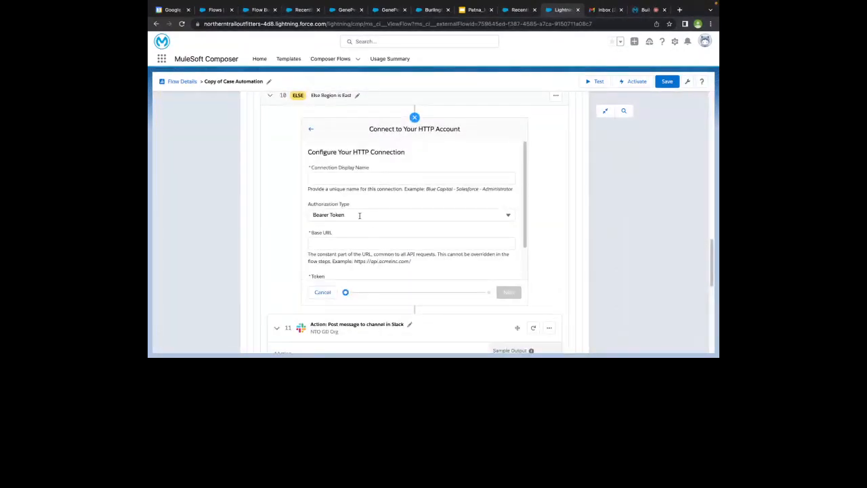
click(312, 131)
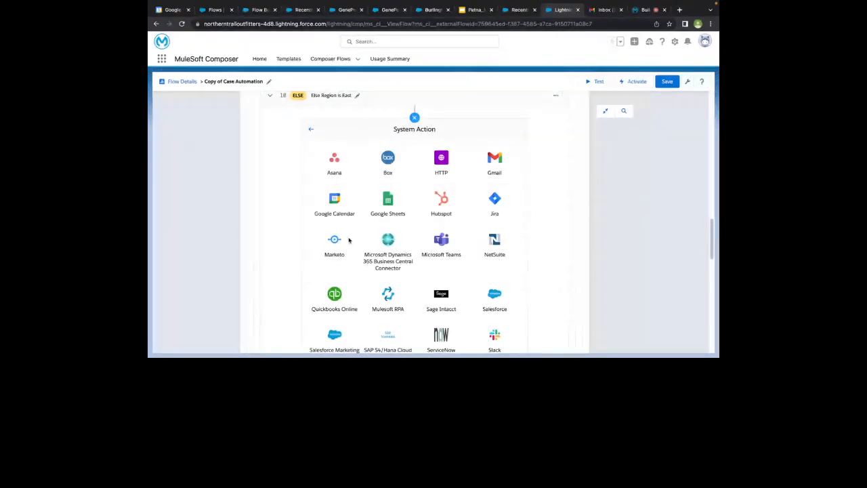
scroll(349, 240, down, 3)
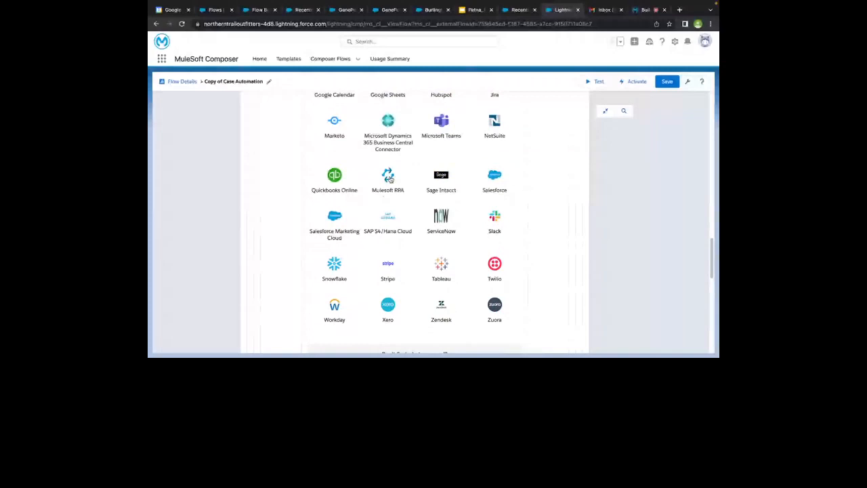
click(389, 178)
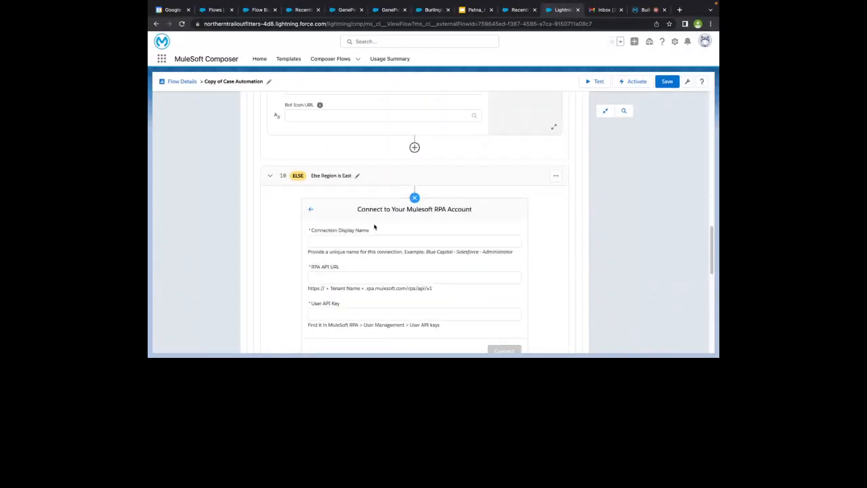
scroll(364, 271, down, 1)
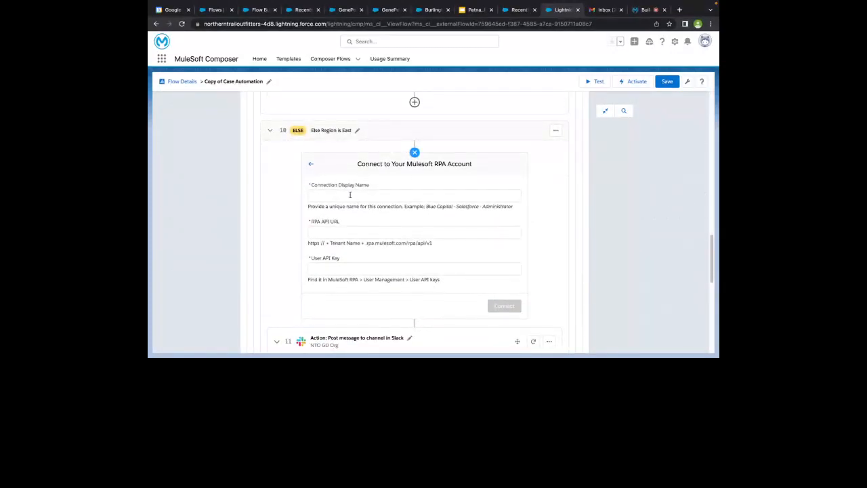
click(311, 164)
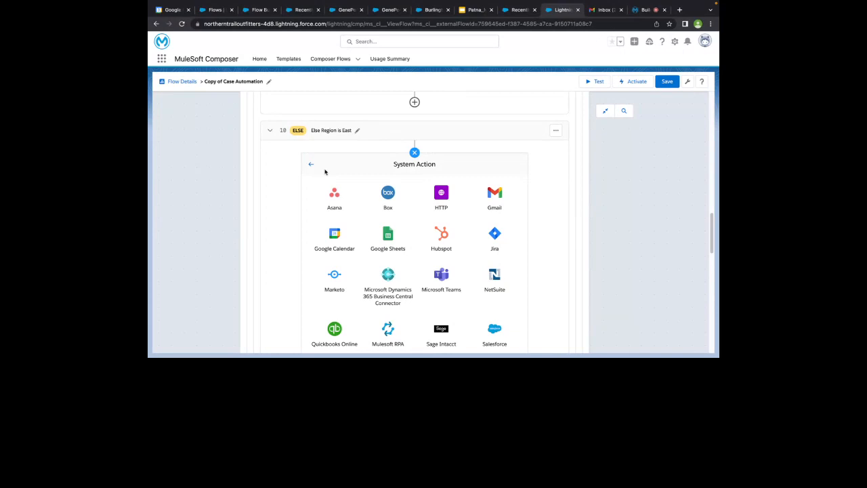
Browse the connectors again, then back out and close the chooser without adding a step
scroll(321, 247, down, 2)
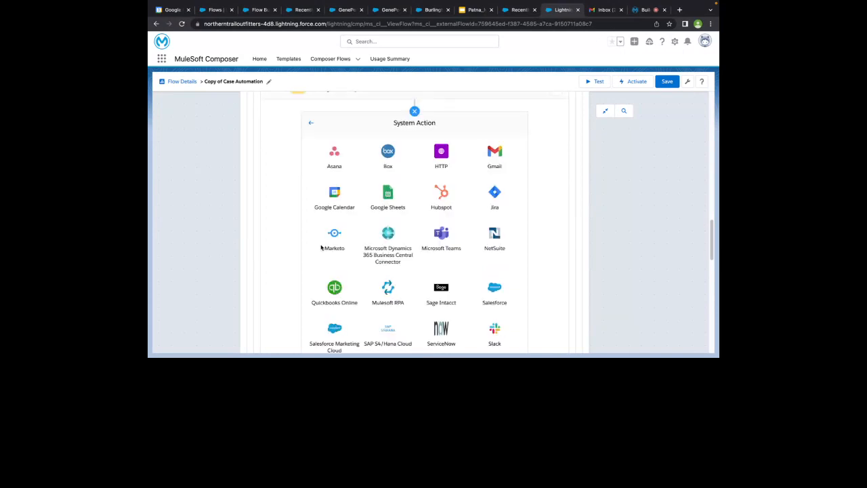
scroll(322, 247, down, 1)
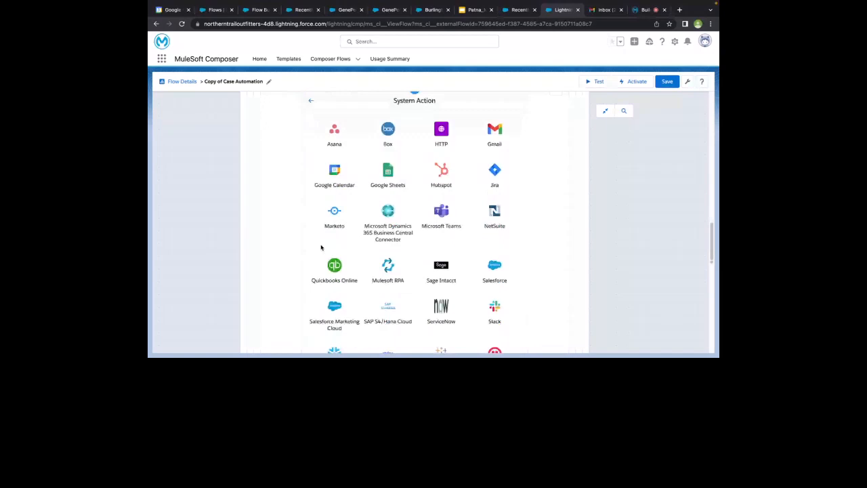
scroll(321, 248, down, 4)
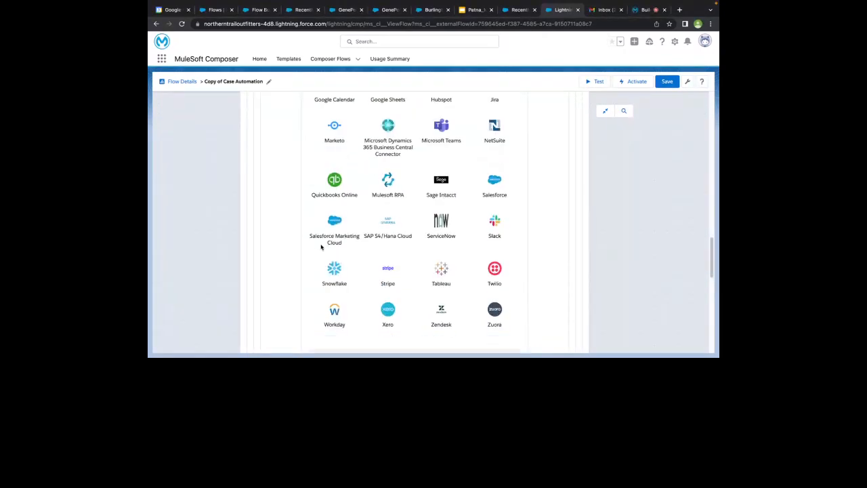
scroll(392, 233, down, 1)
scroll(390, 232, down, 5)
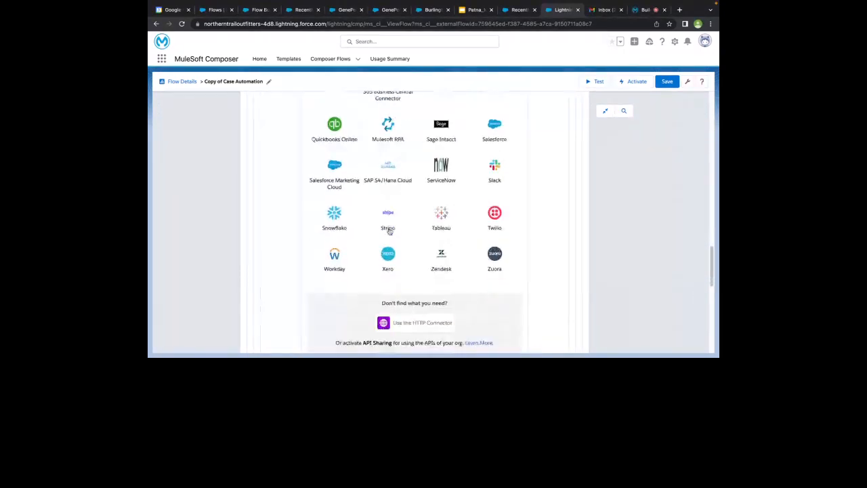
scroll(383, 264, up, 5)
scroll(383, 250, up, 7)
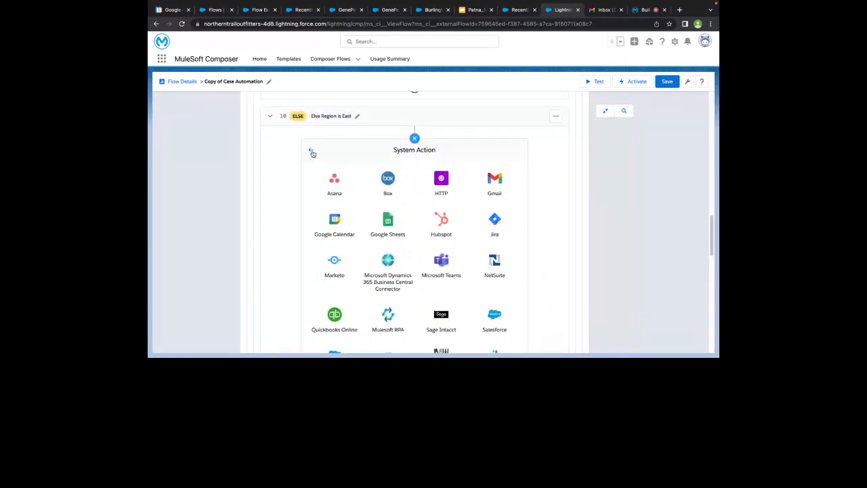
click(312, 152)
click(415, 139)
scroll(414, 140, up, 10)
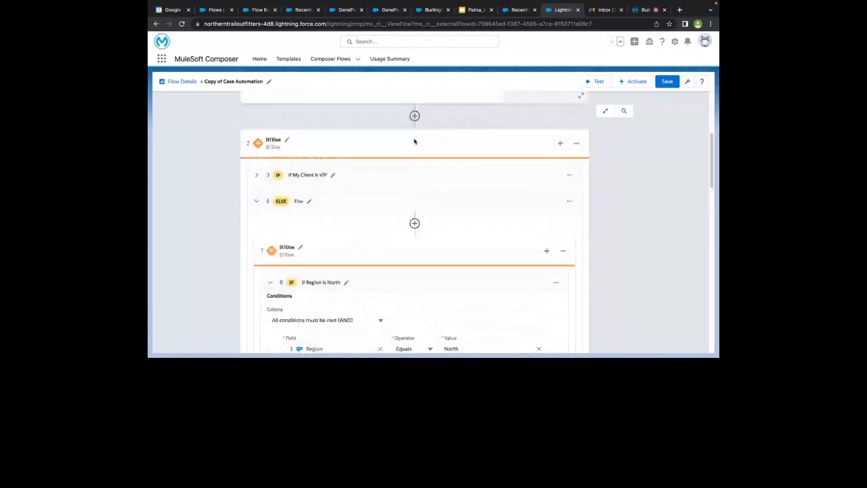
scroll(415, 141, up, 2)
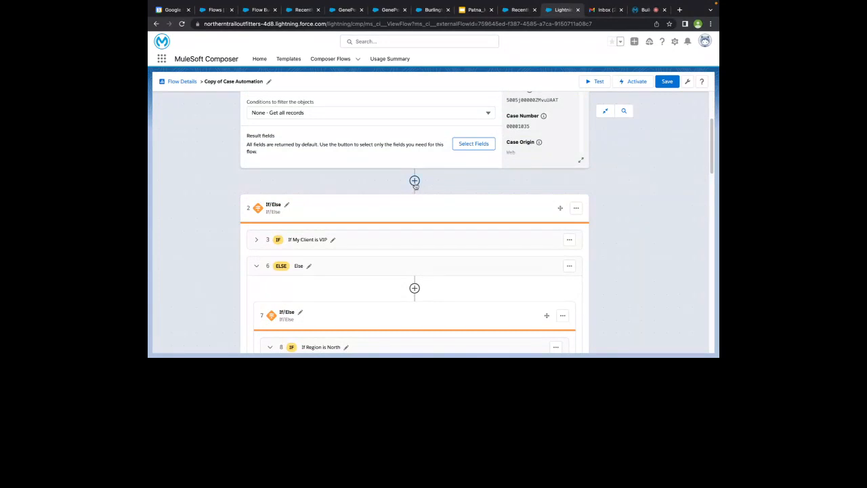
click(415, 182)
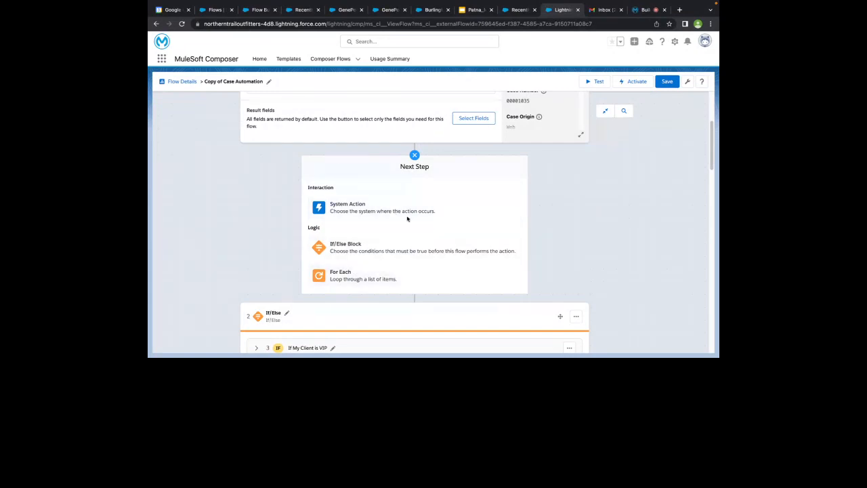
click(415, 156)
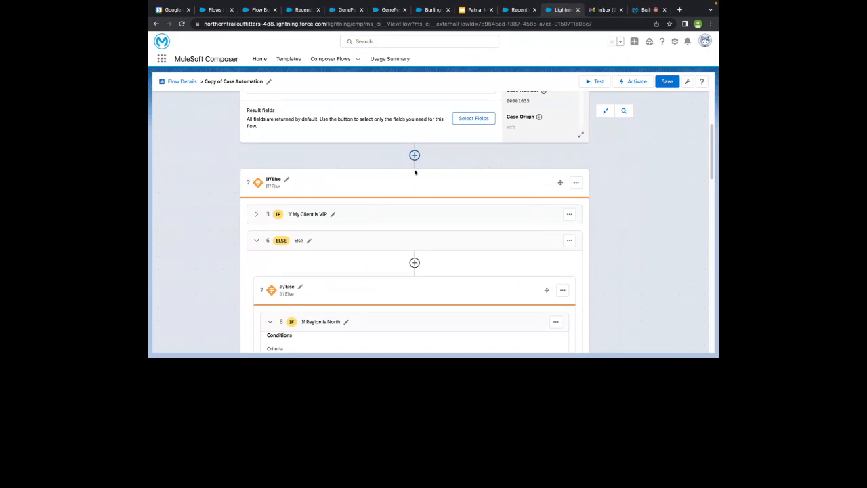
click(415, 155)
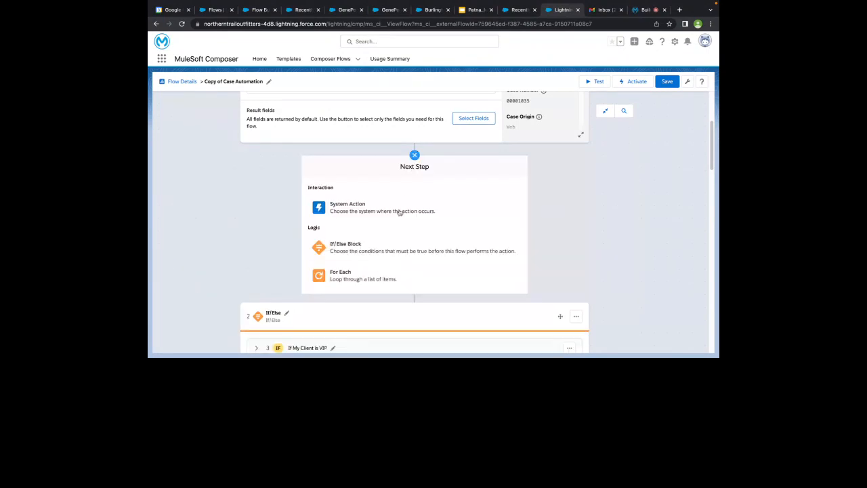
click(374, 272)
click(354, 219)
click(489, 216)
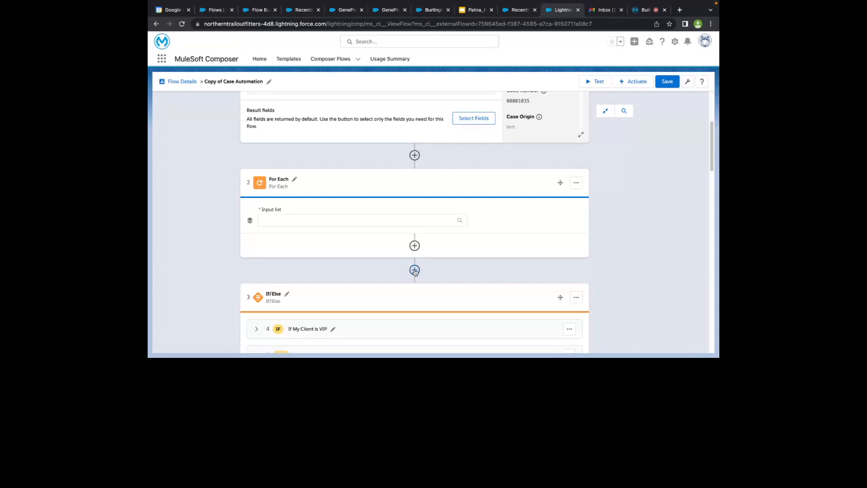
click(576, 182)
click(542, 211)
scroll(454, 208, down, 5)
scroll(446, 206, down, 10)
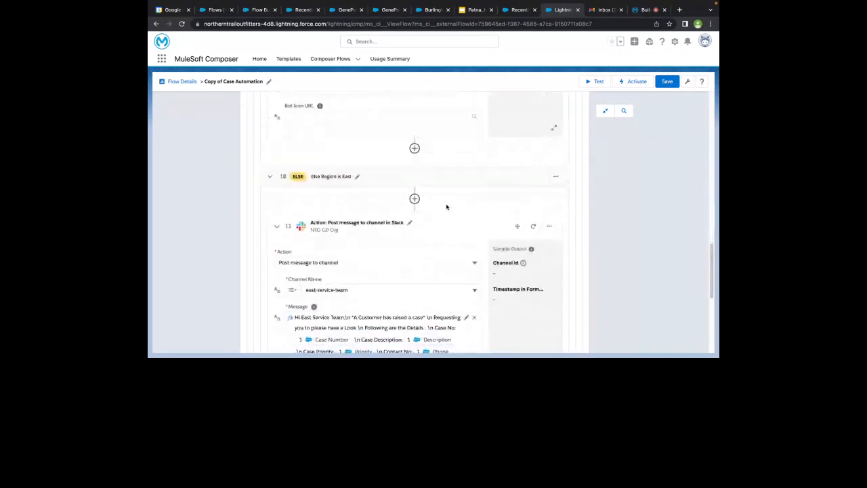
scroll(447, 207, up, 15)
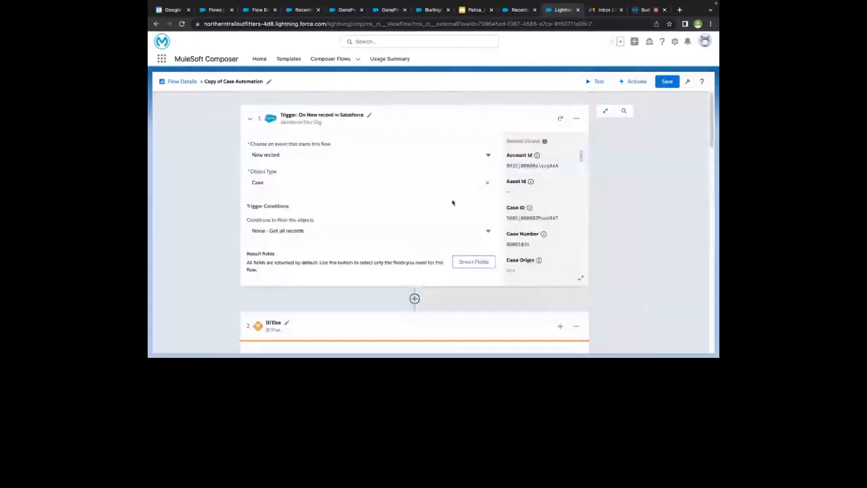
Save the Copy of Case Automation flow
click(667, 82)
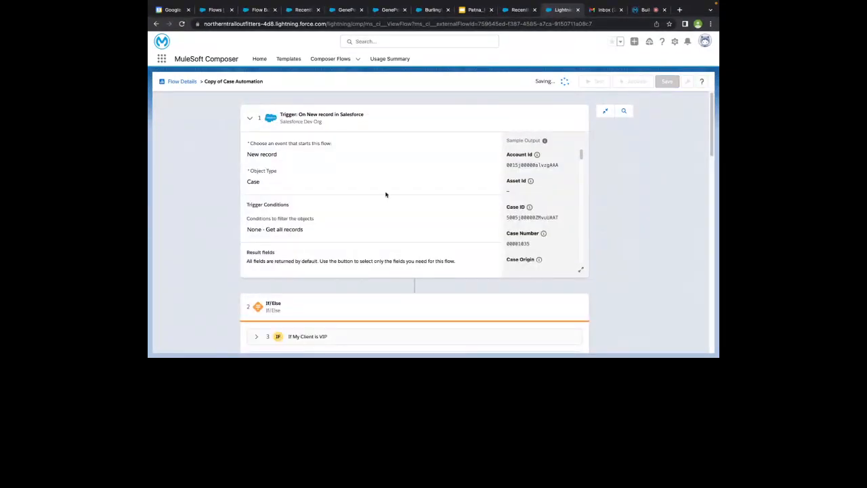
scroll(379, 283, down, 5)
scroll(378, 282, down, 3)
scroll(378, 282, up, 6)
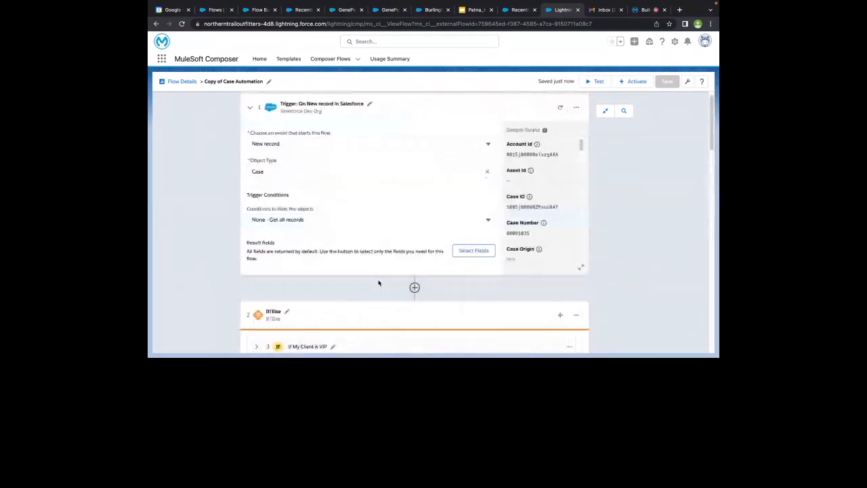
Start a test run so the flow waits for a trigger event
click(589, 82)
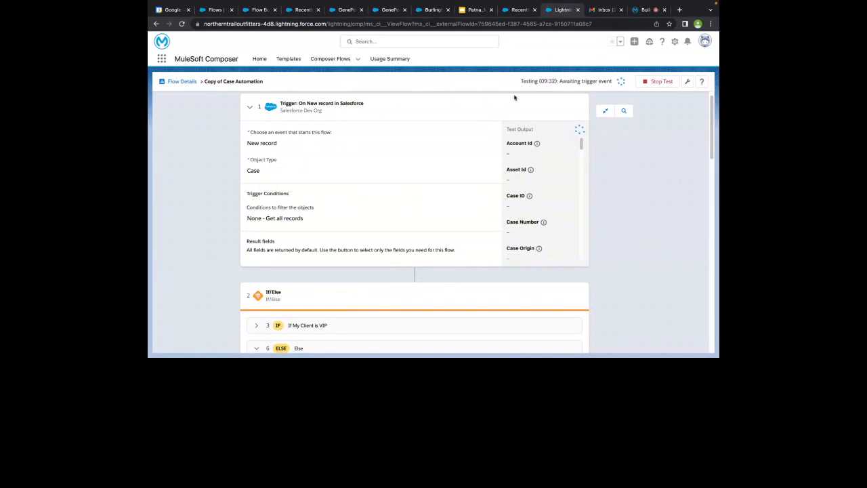
mouse_move(522, 80)
mouse_down()
mouse_move(613, 84)
mouse_move(533, 89)
mouse_move(559, 78)
mouse_move(535, 81)
mouse_up()
click(611, 82)
click(533, 89)
double_click(534, 86)
scroll(359, 220, up, 1)
scroll(359, 219, up, 1)
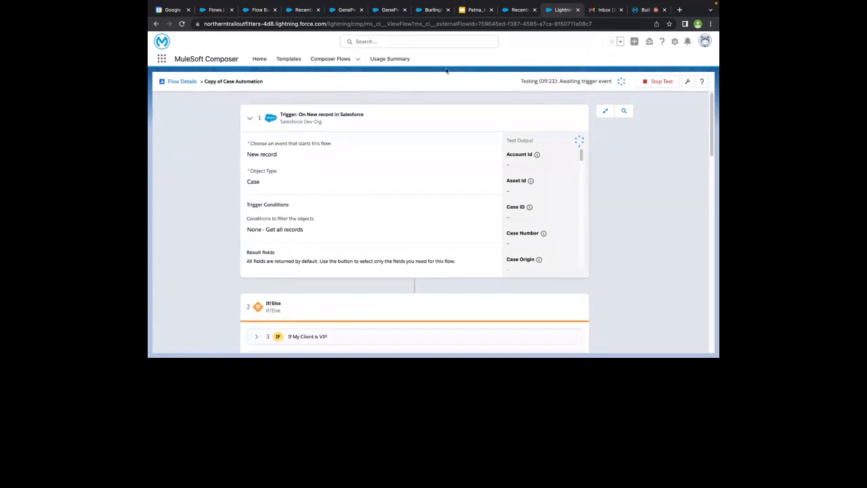
Switch to the GenePoint account and review its details, including Region East
click(390, 12)
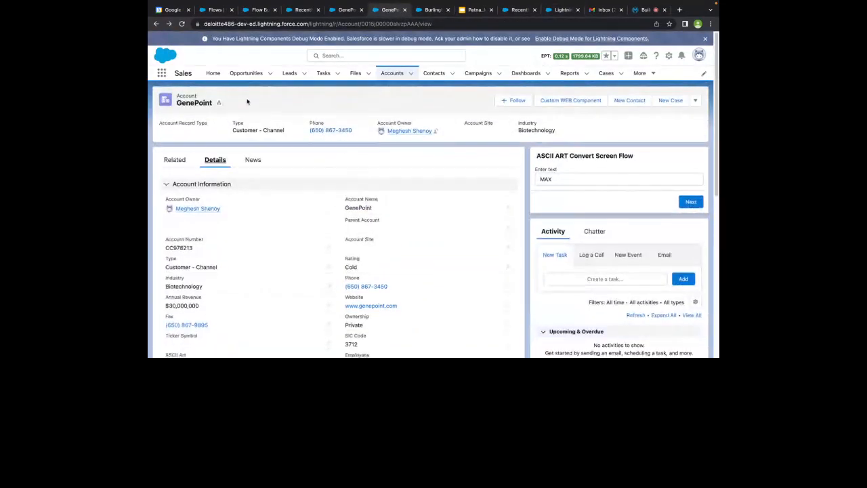
scroll(213, 229, down, 2)
scroll(213, 229, down, 4)
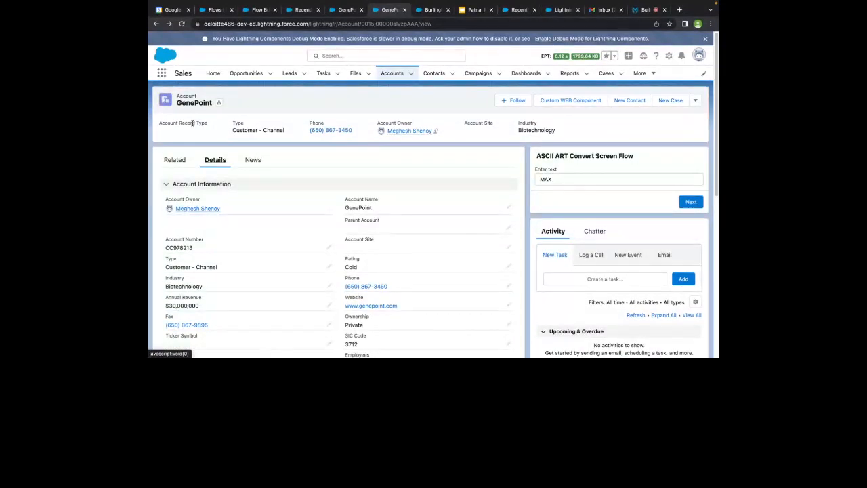
scroll(199, 190, down, 3)
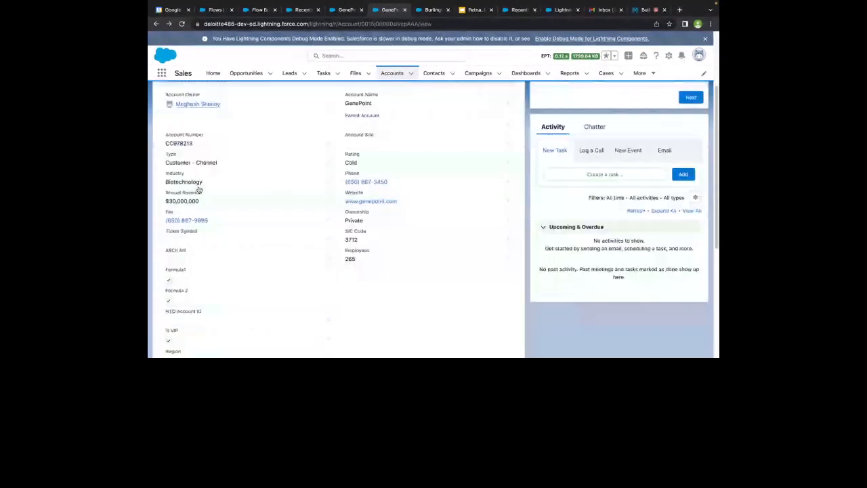
scroll(199, 189, down, 3)
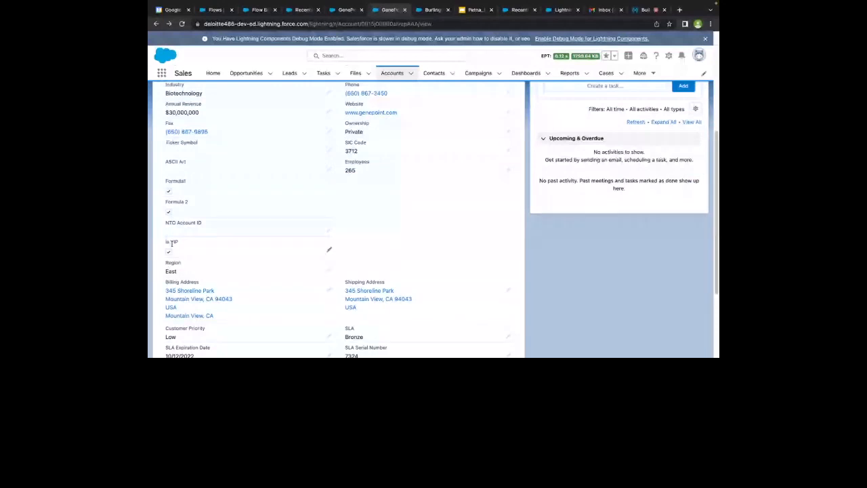
scroll(302, 260, up, 5)
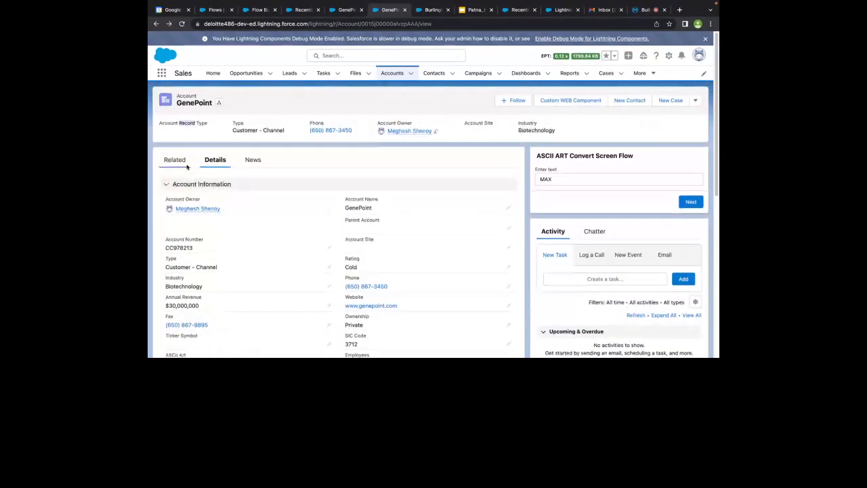
Check GenePoint's Related tab for its Cases (6+) list, then return to Details
click(175, 162)
scroll(273, 291, down, 1)
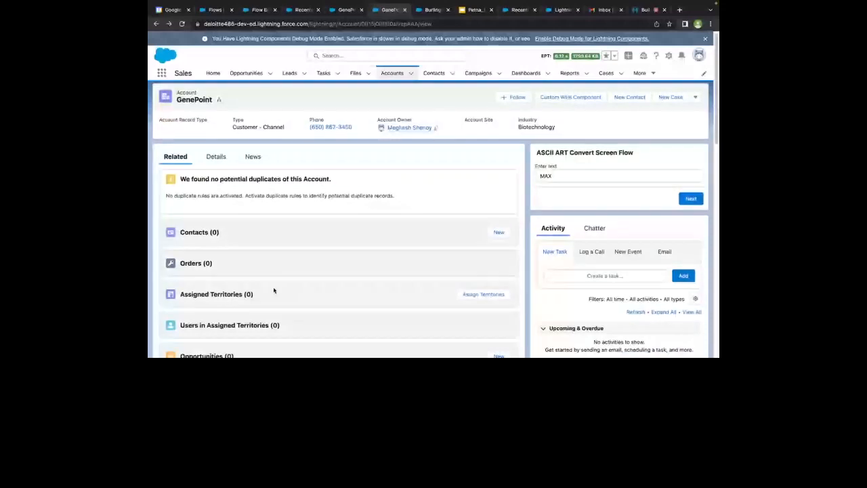
scroll(274, 291, down, 5)
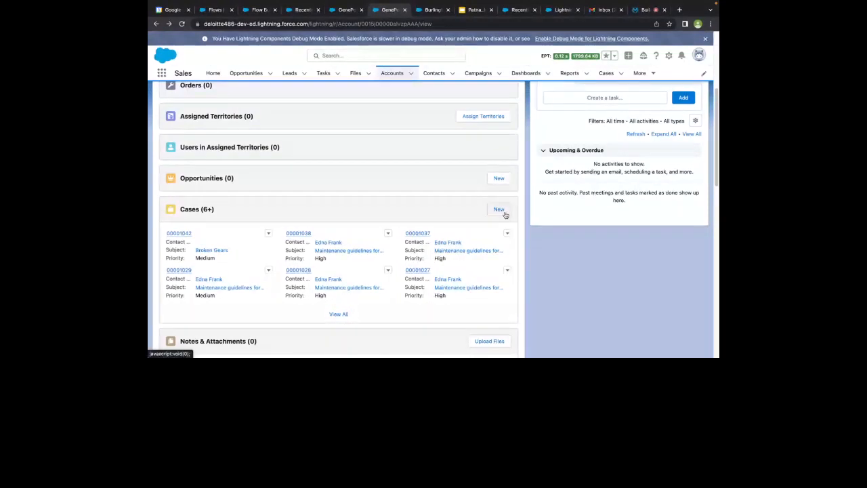
scroll(420, 182, up, 3)
click(222, 163)
scroll(225, 240, down, 1)
scroll(223, 239, down, 4)
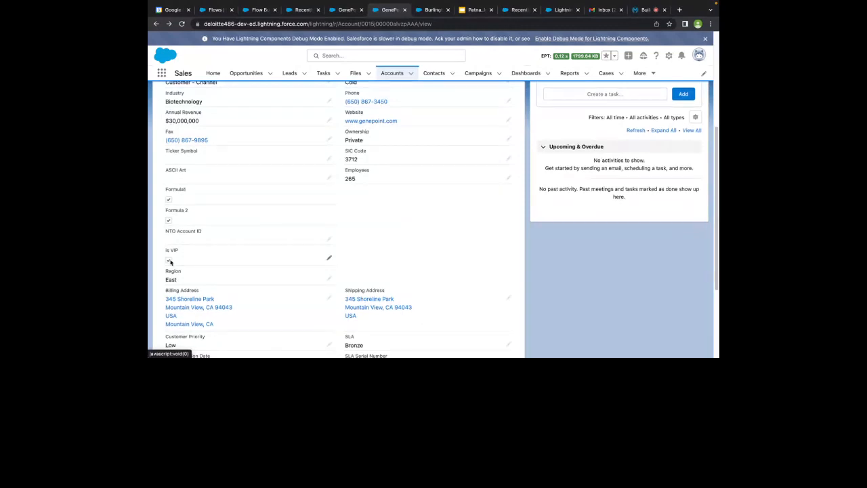
scroll(282, 218, down, 5)
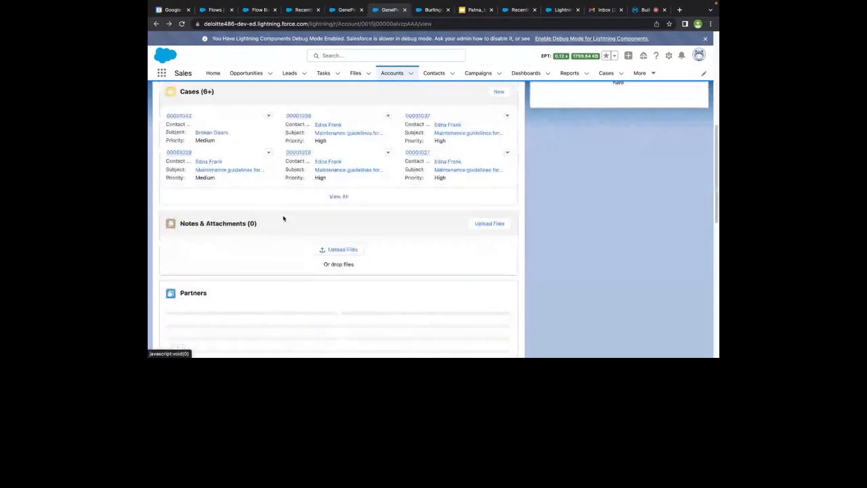
scroll(486, 187, up, 2)
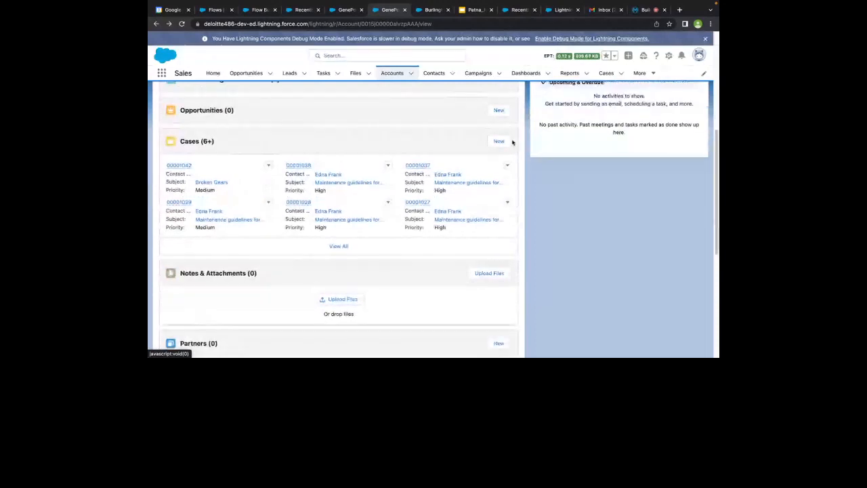
Start a new GenePoint case with origin Web, type Mechanical, plus the web email and phone number
click(500, 141)
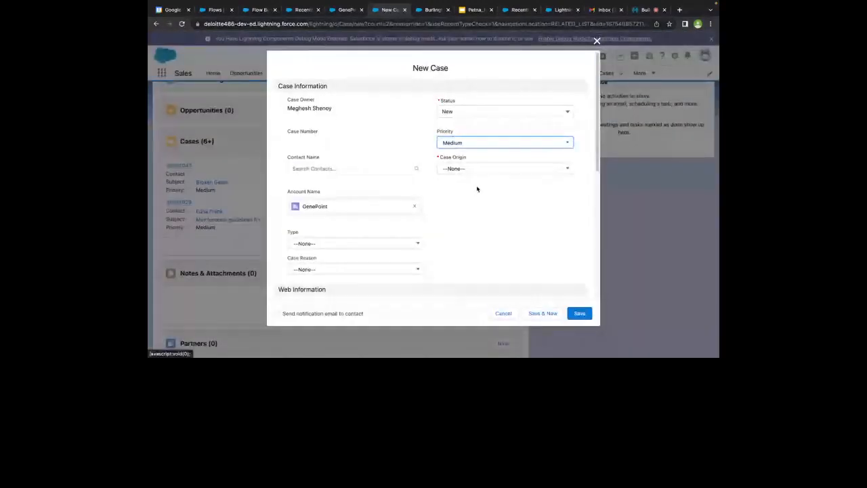
scroll(477, 190, down, 1)
click(468, 143)
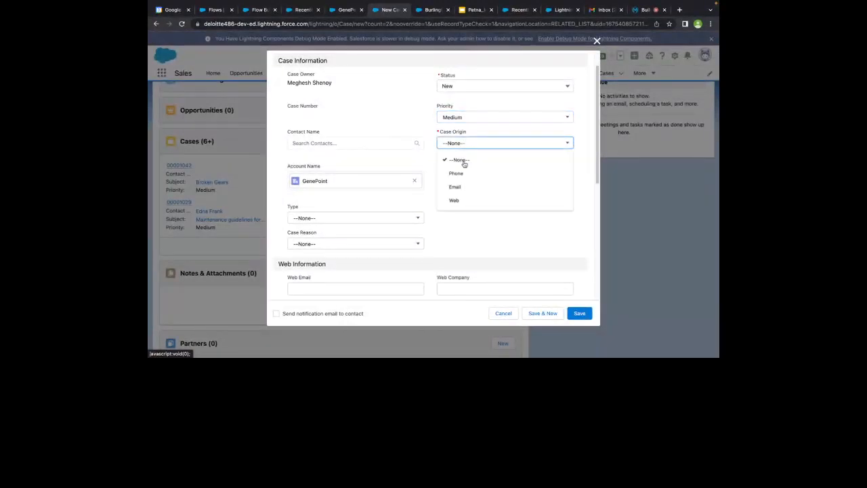
click(459, 204)
scroll(458, 206, down, 3)
click(401, 129)
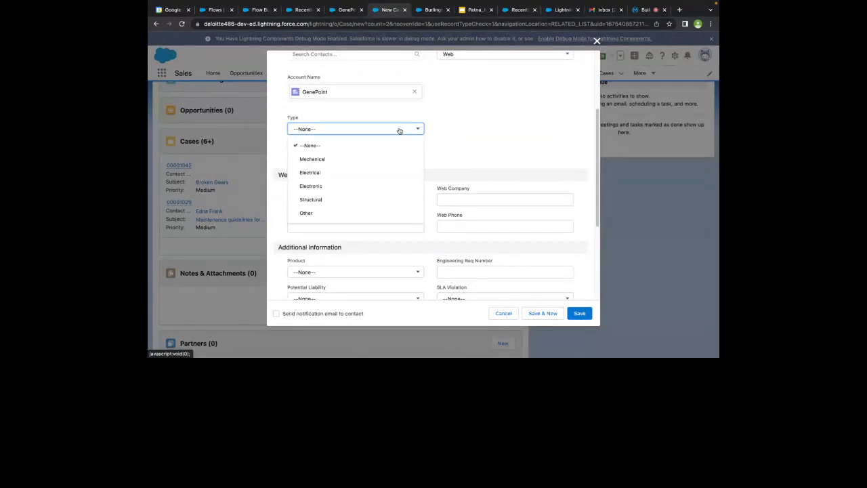
click(345, 159)
click(339, 203)
text(mu)
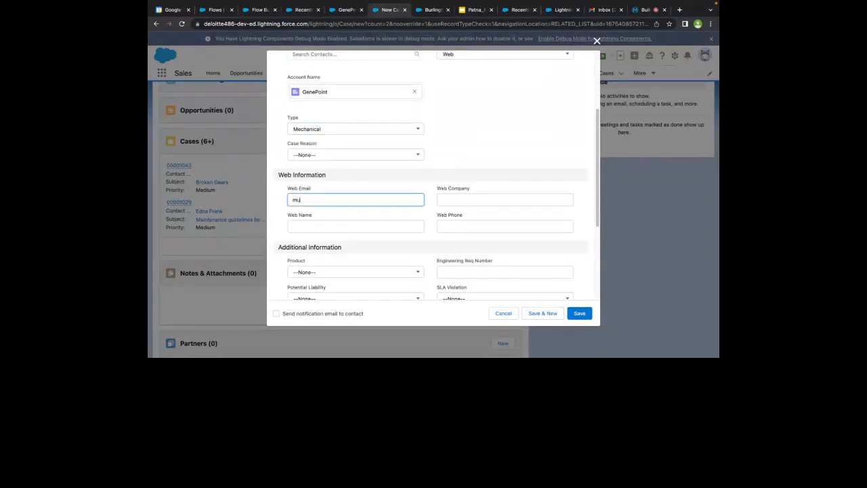
text(lesoftComposerpatna@test.com)
click(440, 227)
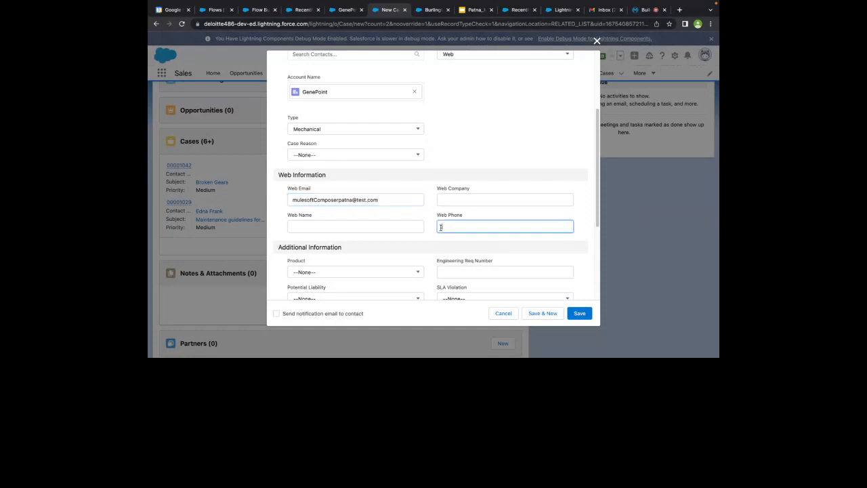
Set product GC3020, Engineering Req Number JODLLD, potential liability Yes and SLA violation No
scroll(408, 264, down, 1)
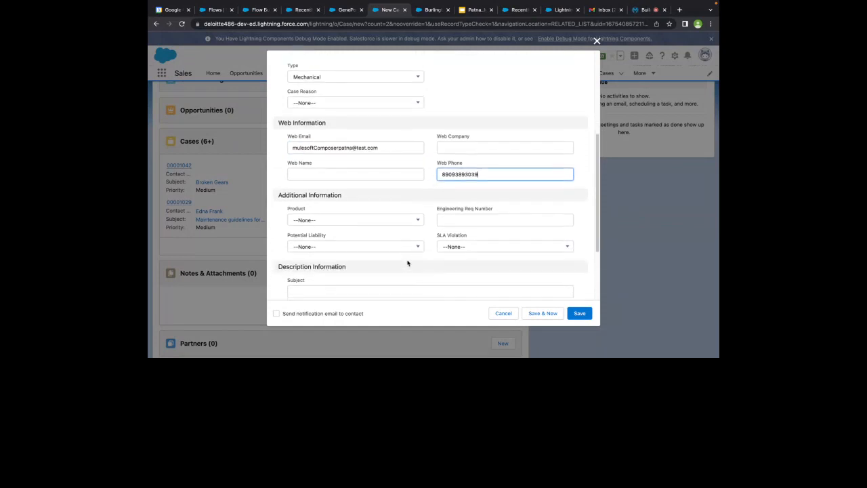
click(389, 218)
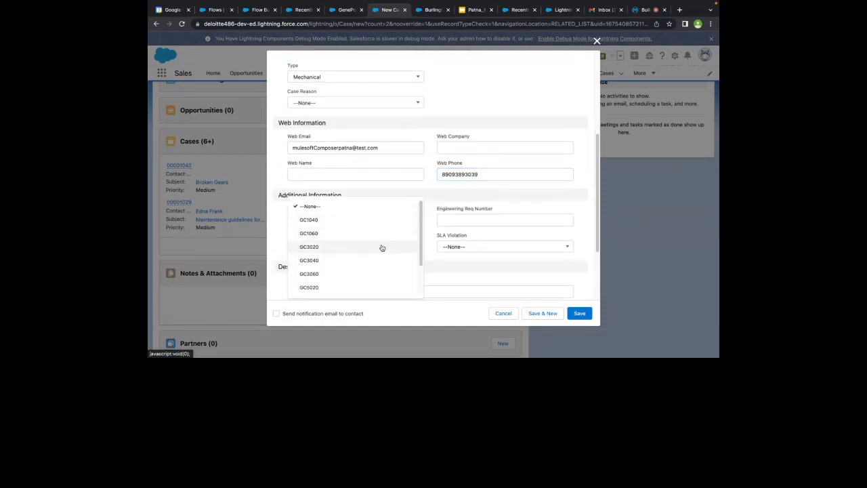
click(381, 248)
click(494, 217)
text(JODLLD)
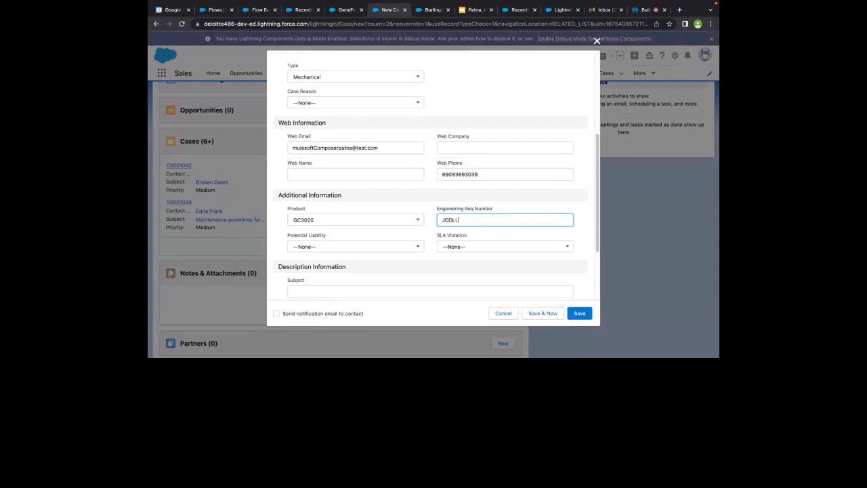
click(406, 246)
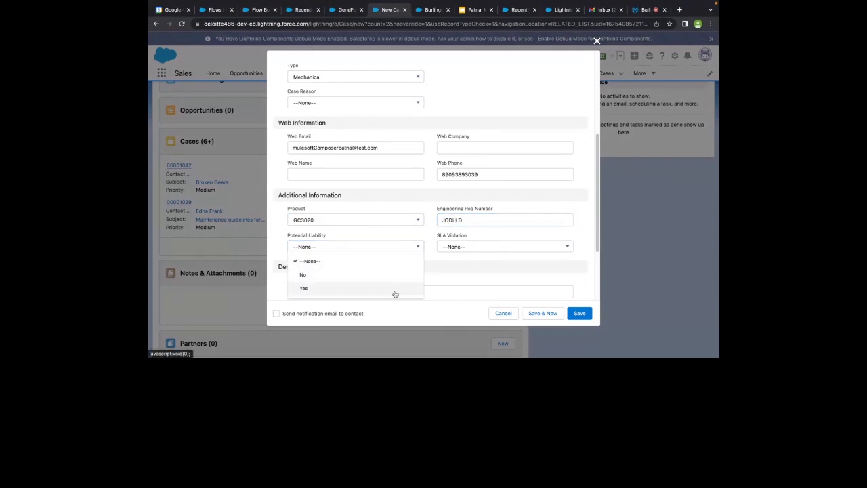
click(396, 283)
click(458, 250)
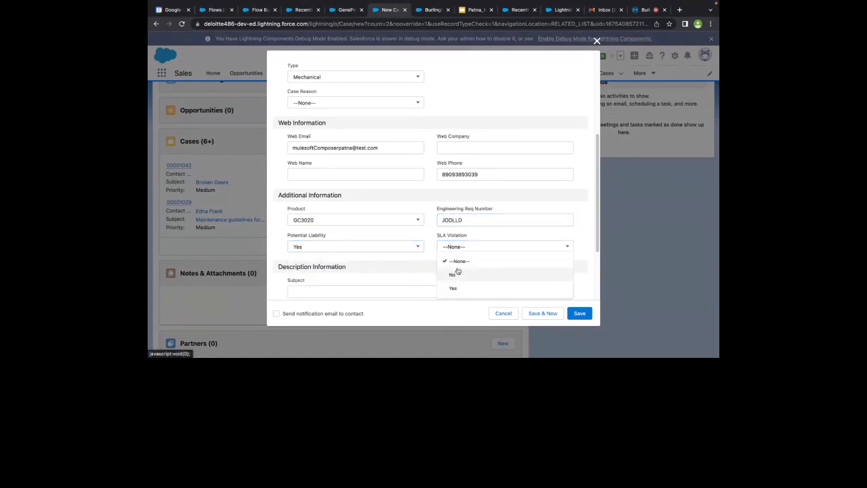
click(454, 273)
Enter subject 'My Cycling Gear is Broken' and a help-request description, then save the case
scroll(445, 277, down, 1)
scroll(445, 277, down, 3)
click(404, 202)
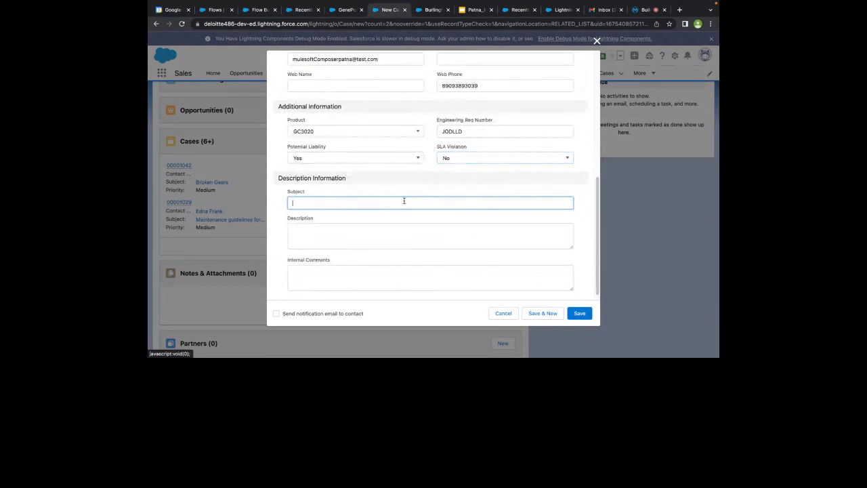
text(M)
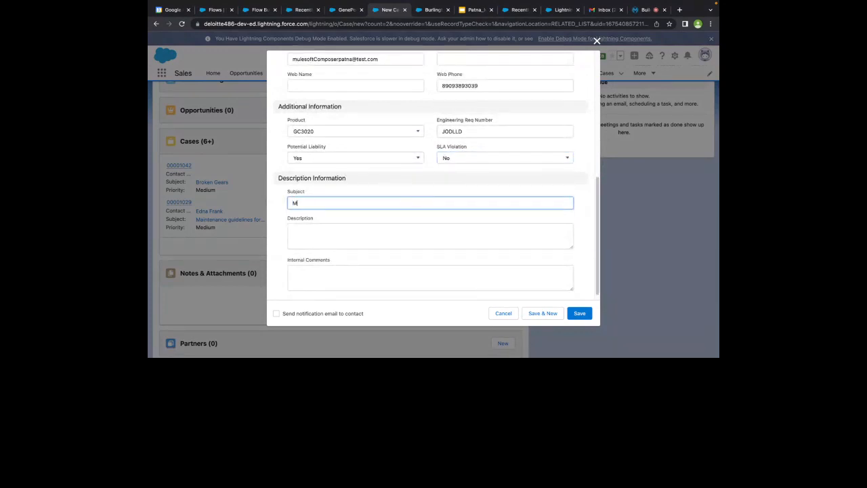
text(y Cycling Gear is Brokem)
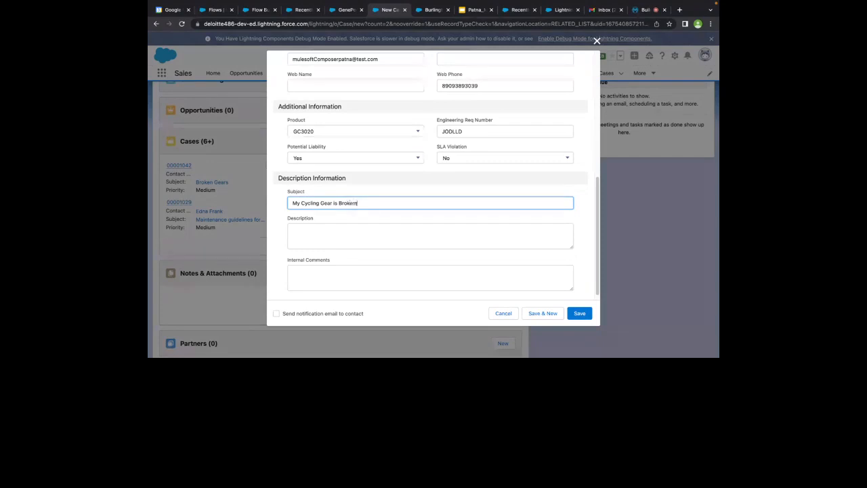
key(BackSpace)
text(n)
click(386, 230)
text(Hello, )
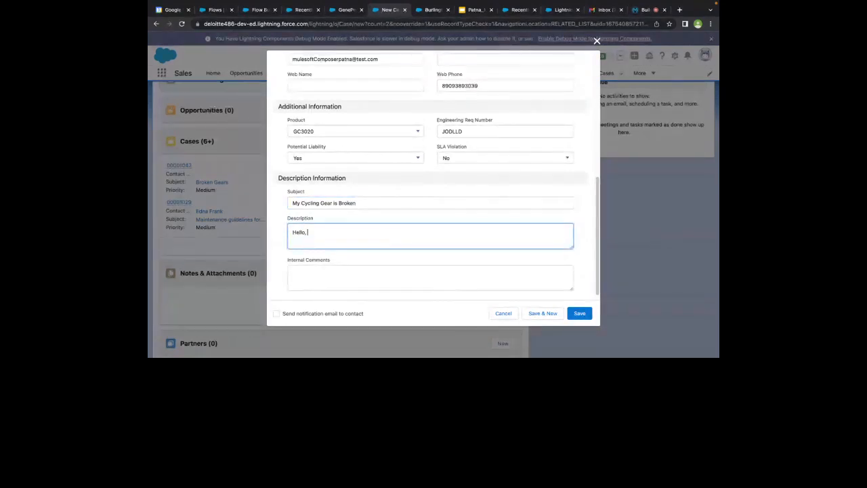
text(My Cycling gear is brok)
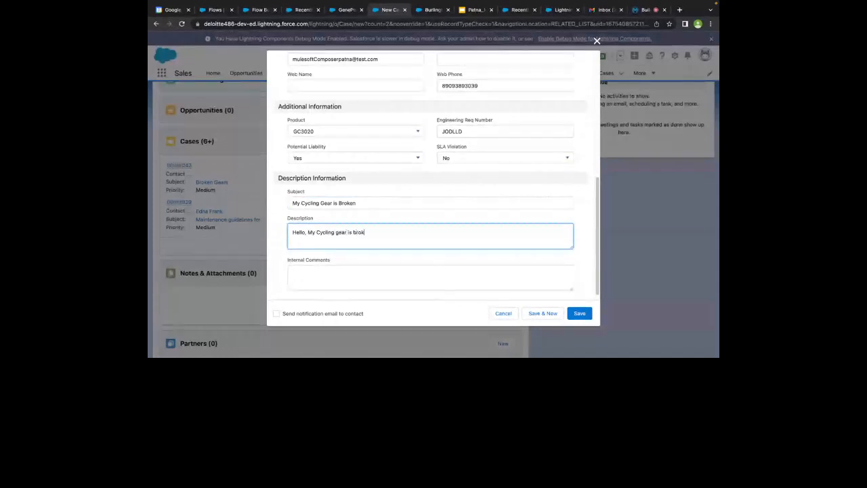
text(en ! Pl)
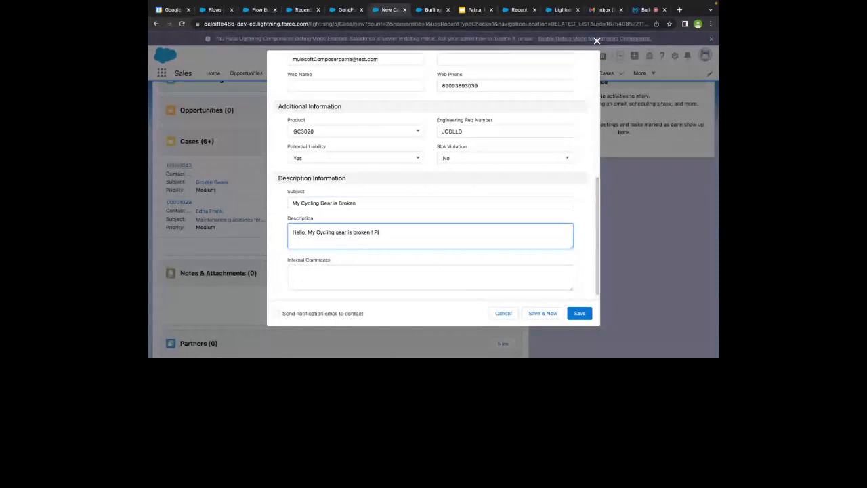
text(ease Help!)
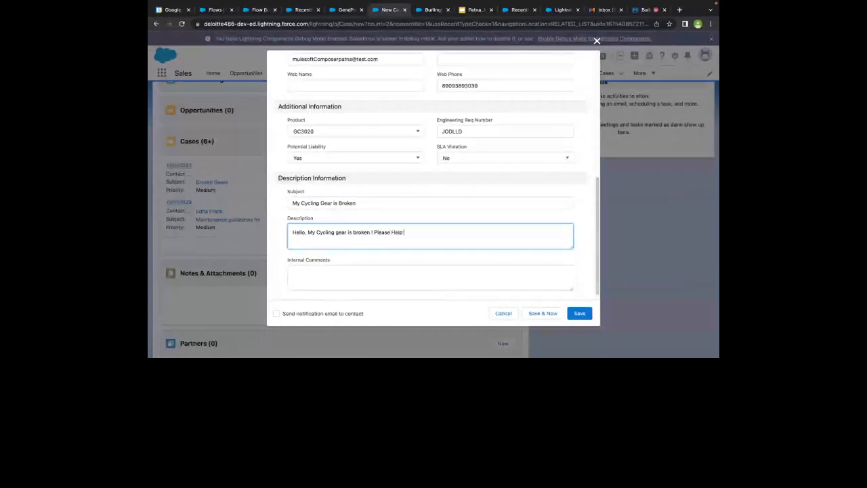
text( .. DEMO)
scroll(372, 262, down, 1)
click(579, 313)
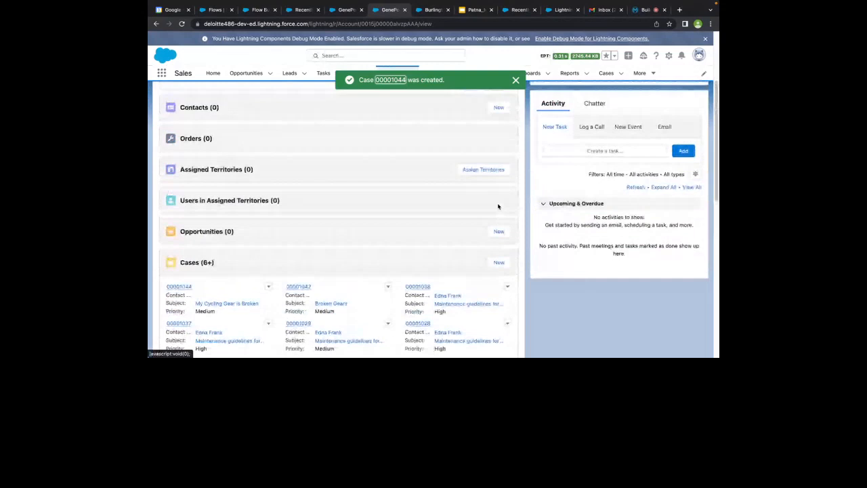
Check case 00001044 in GenePoint's Cases list, then return to the Copy of Case Automation test
scroll(440, 175, up, 2)
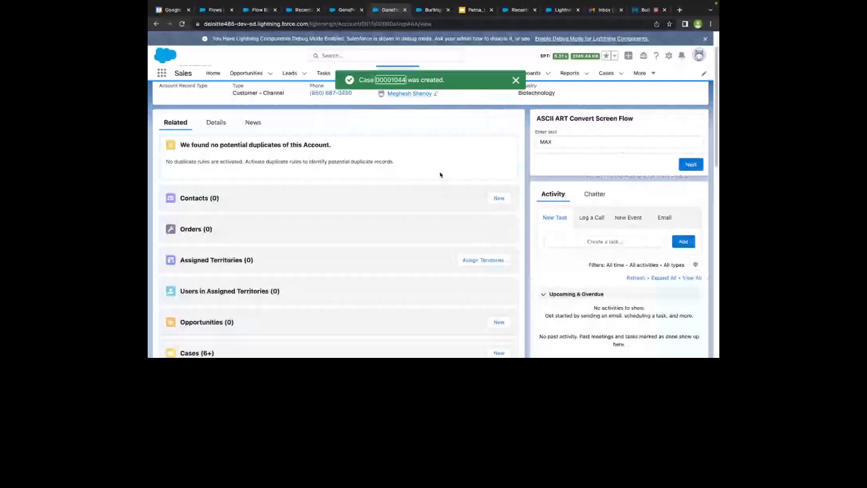
scroll(440, 175, down, 3)
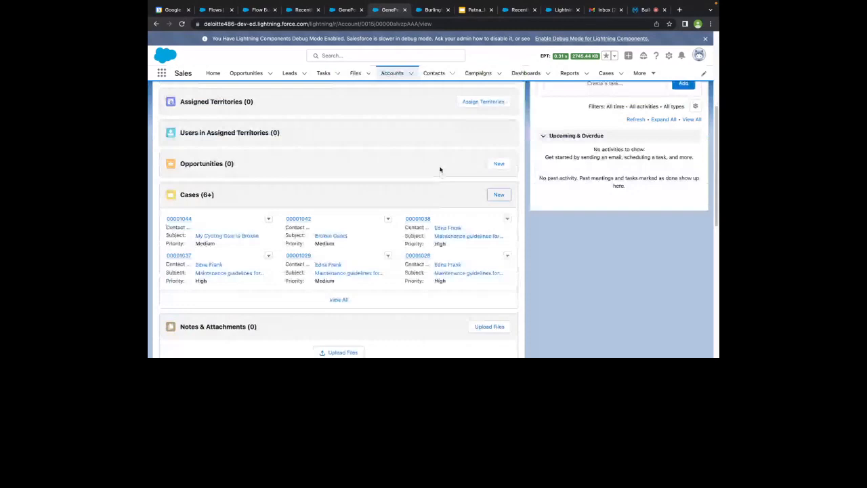
click(518, 11)
key(ctrl+Tab)
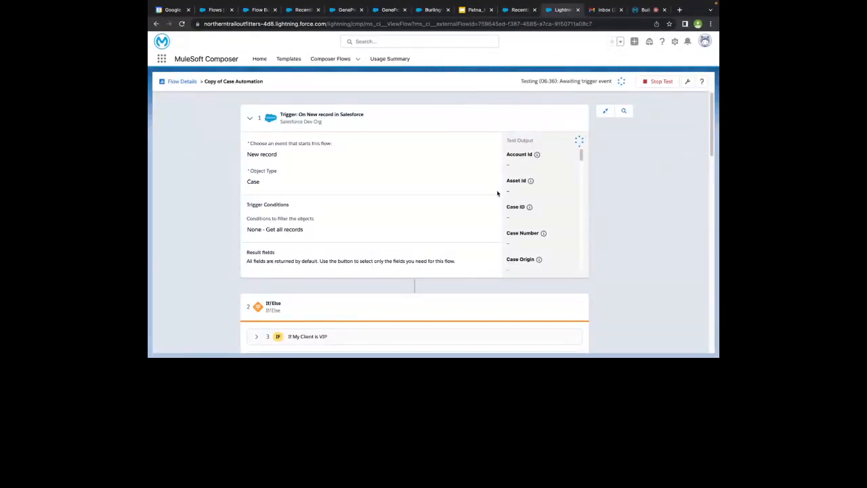
Review the flow's If Region is North branch, then bring up Flow Builder's New Flow chooser
scroll(500, 191, down, 2)
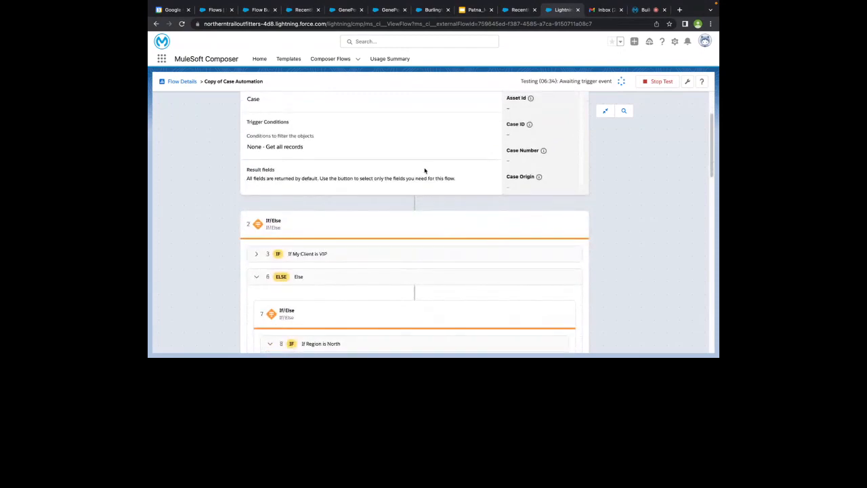
scroll(410, 229, down, 3)
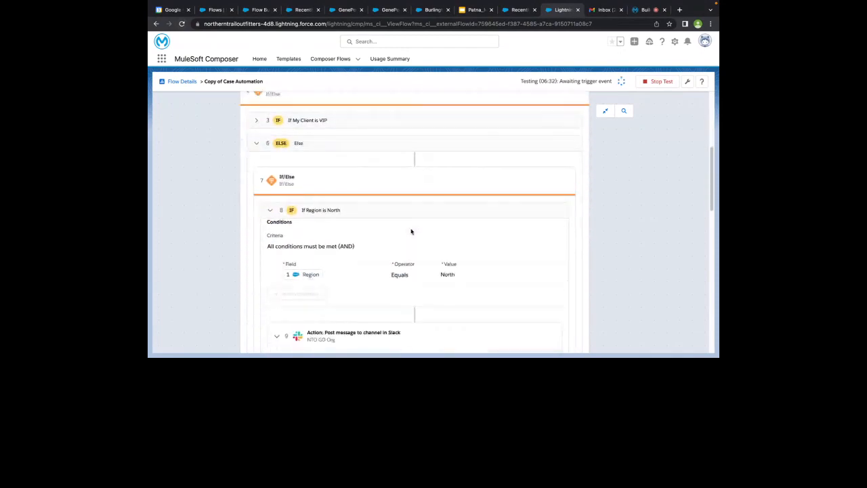
scroll(411, 230, up, 5)
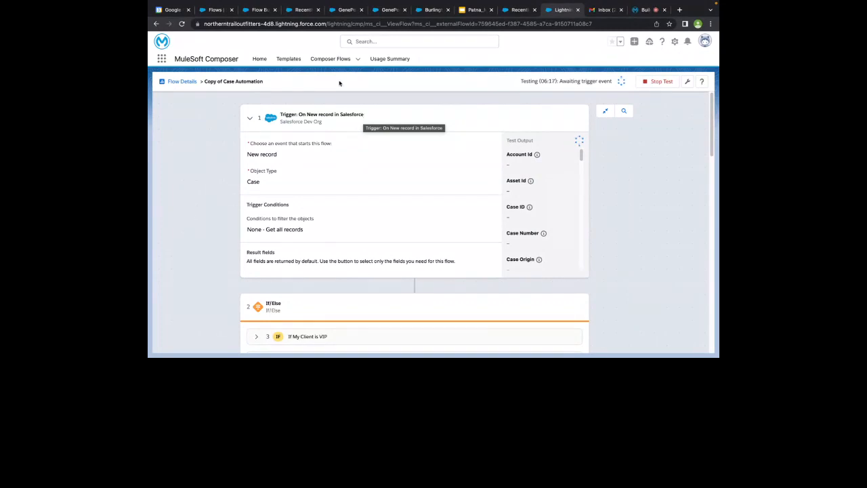
click(264, 13)
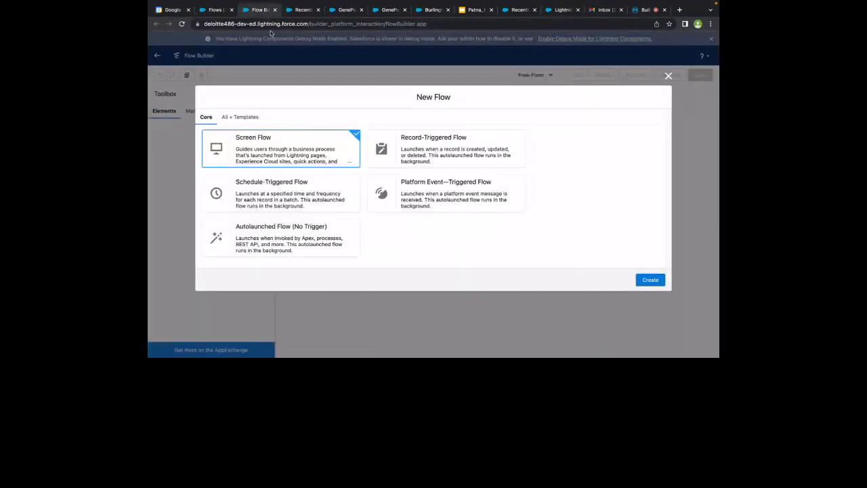
Pick Schedule-Triggered Flow in the New Flow chooser and go back to the Composer flow page
click(307, 178)
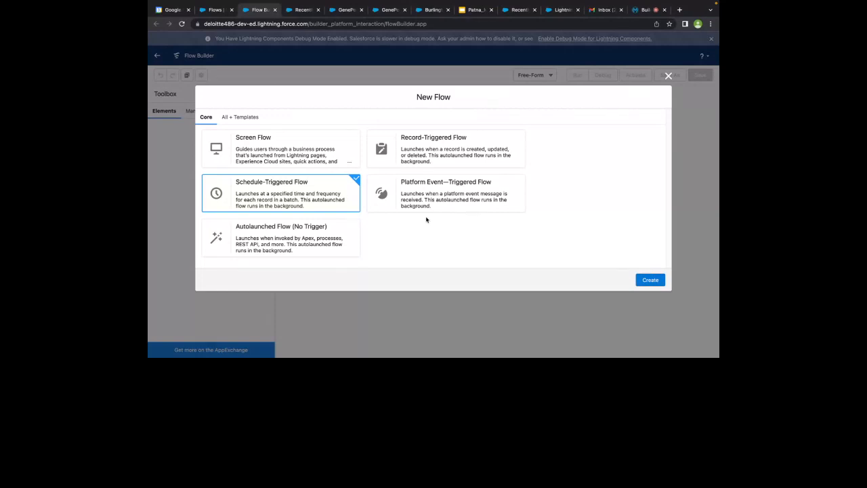
click(564, 10)
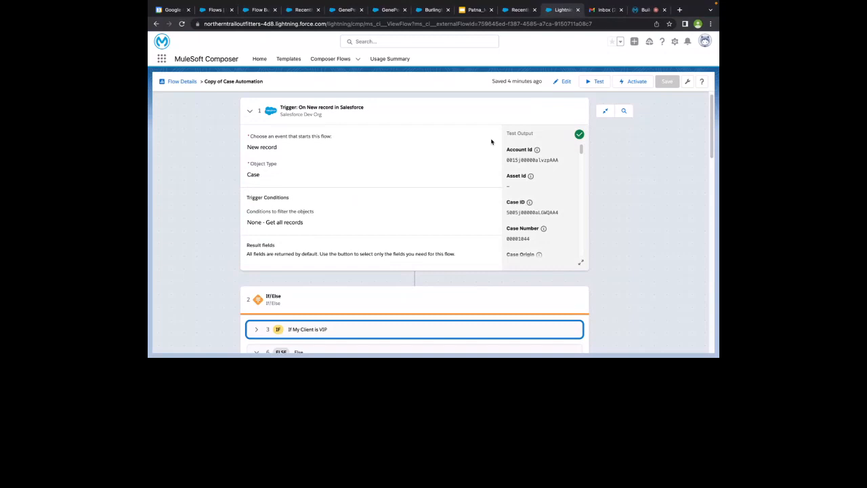
Look over the GenePoint account's detail fields in Salesforce
scroll(447, 218, down, 2)
scroll(406, 224, down, 5)
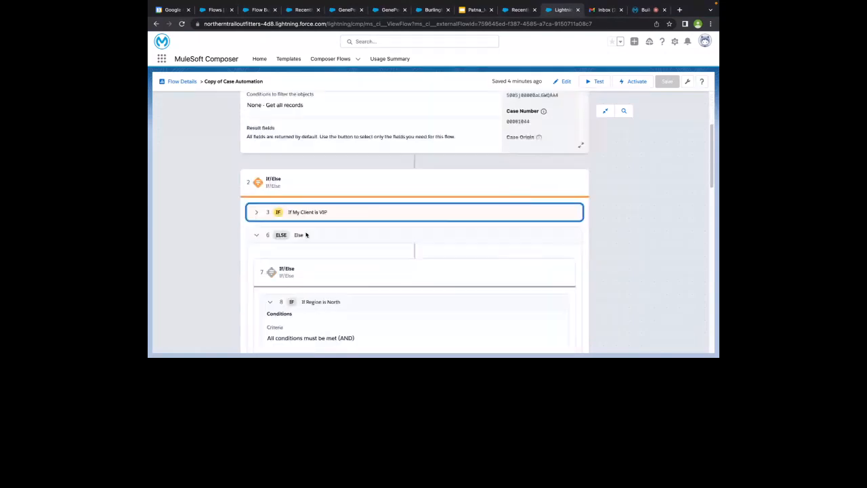
click(386, 9)
scroll(320, 126, up, 8)
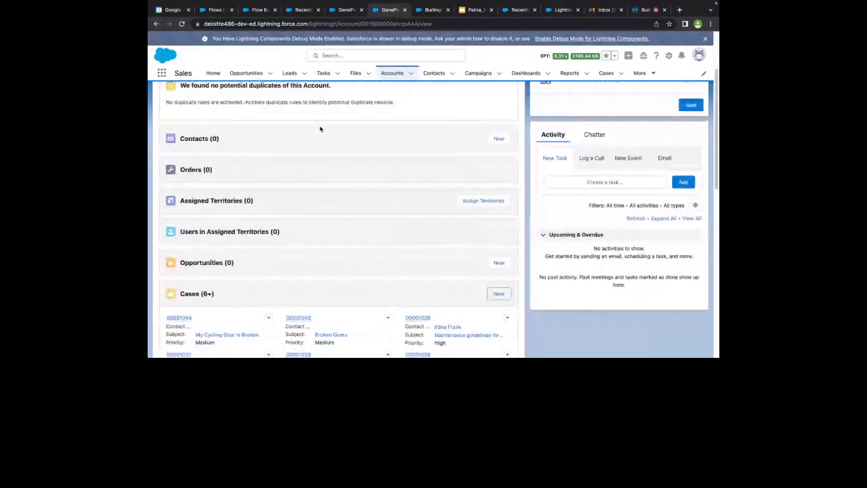
click(209, 152)
scroll(219, 216, down, 5)
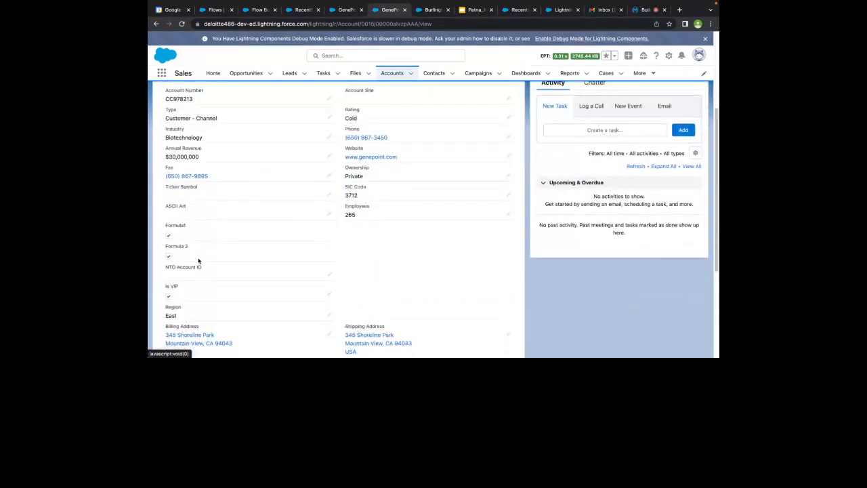
scroll(195, 266, down, 3)
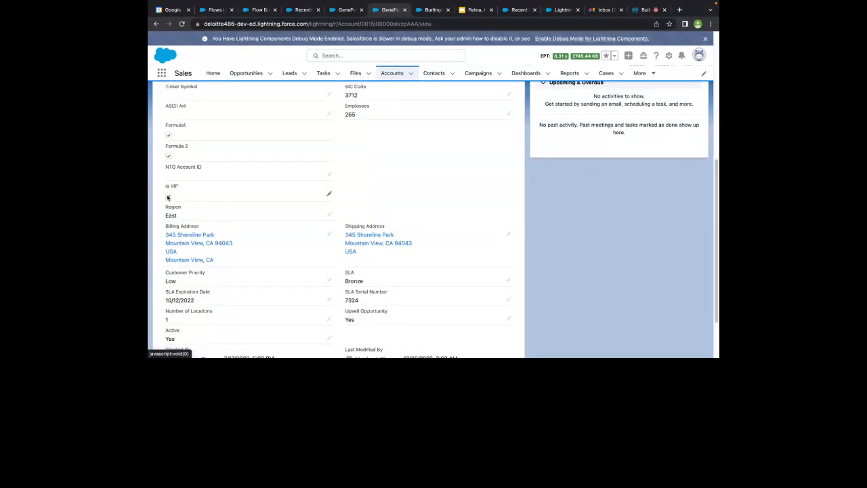
Expand the If My Client is VIP branch to review the Slack direct-message step, then view the calendar
click(563, 9)
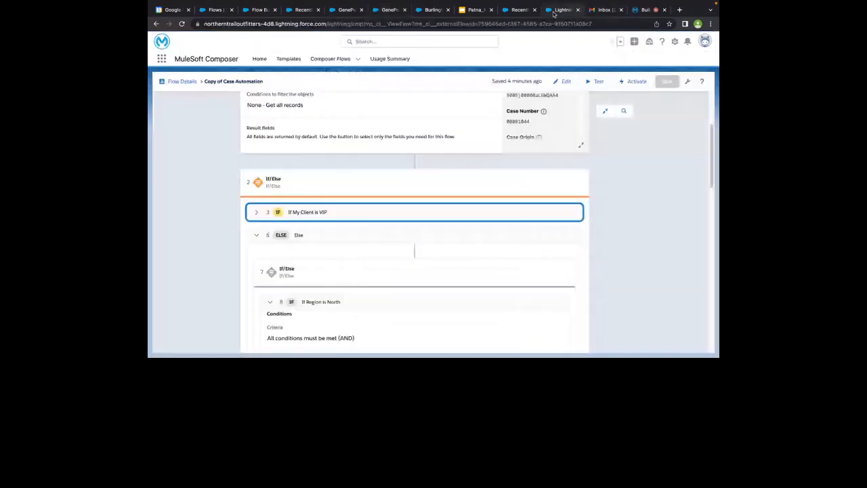
click(257, 212)
scroll(266, 238, down, 2)
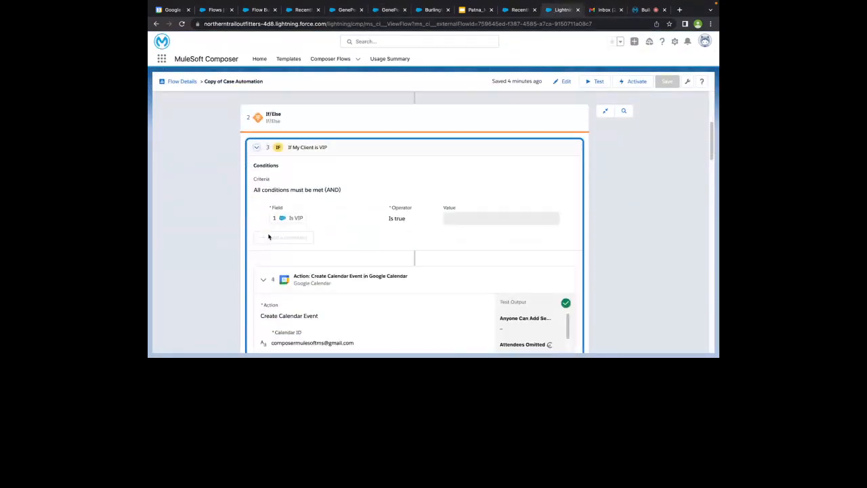
scroll(418, 209, down, 4)
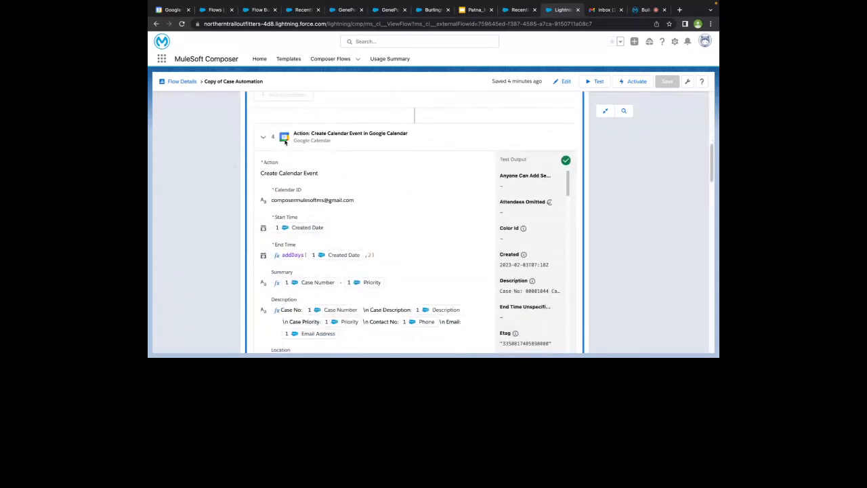
scroll(285, 142, down, 5)
scroll(283, 234, down, 5)
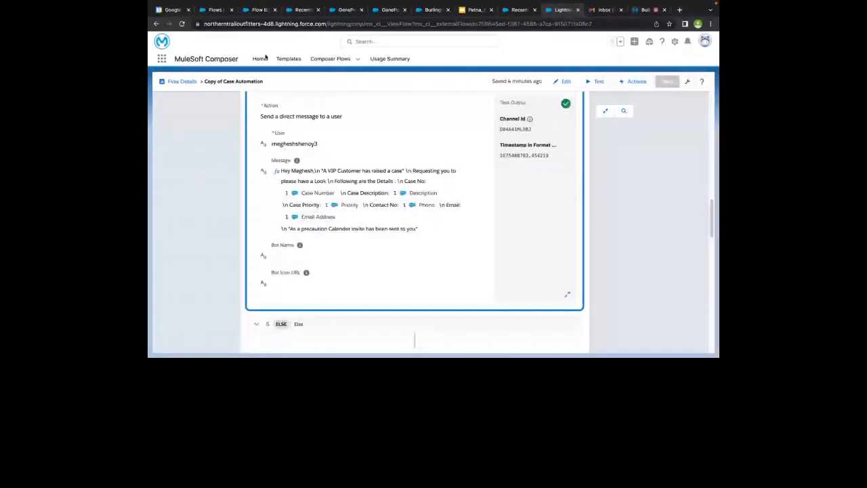
click(175, 14)
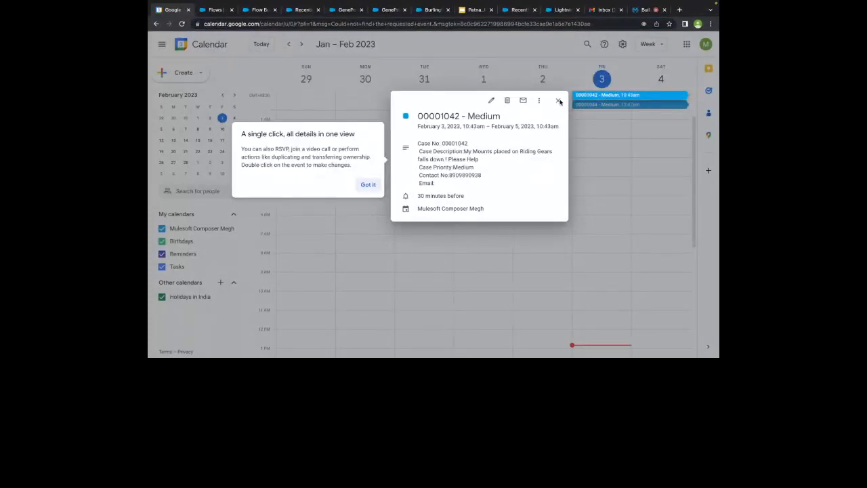
Dismiss the tip, close the 00001042 event, then open, read and close the 00001044 event
click(368, 184)
click(558, 101)
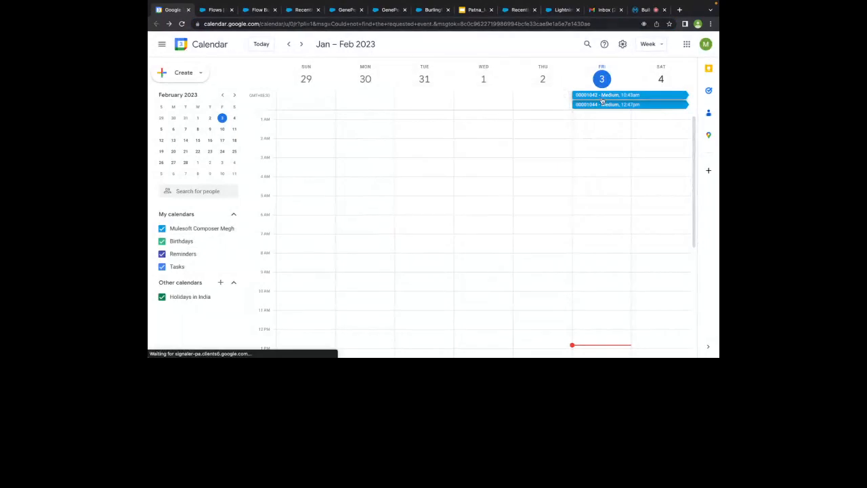
click(592, 105)
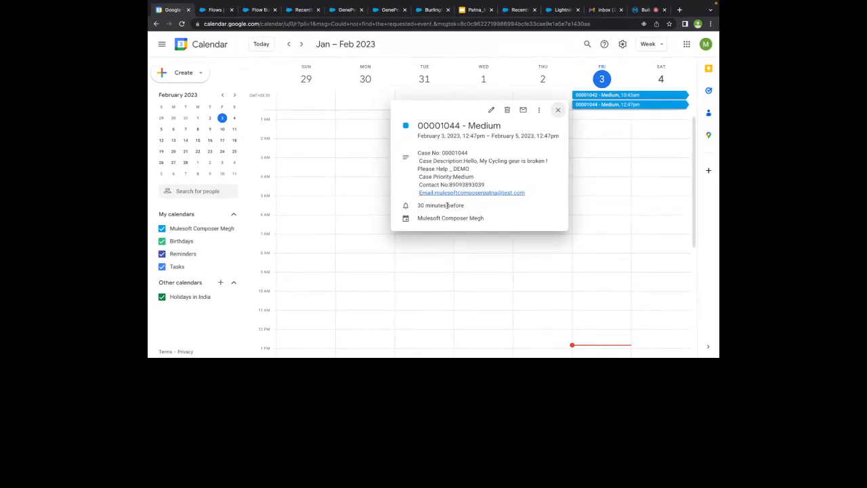
click(556, 111)
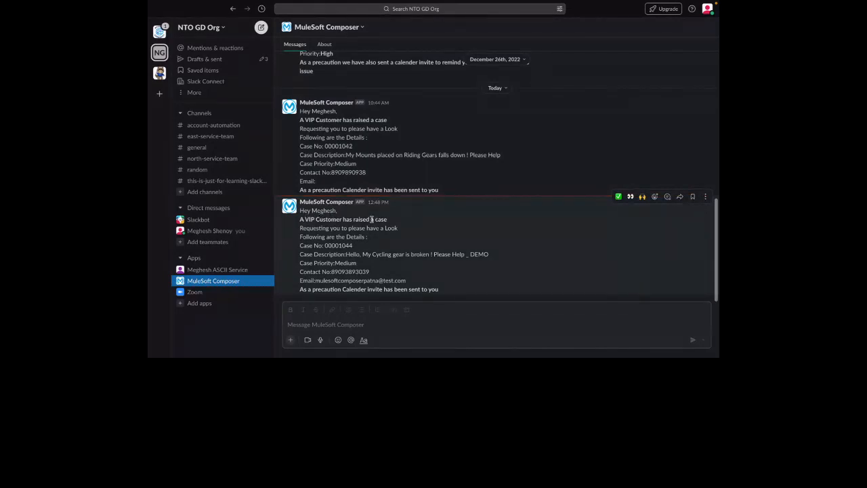
Read Composer's Slack message for case 00001044, including its calendar-invite line, then return to Calendar
drag(300, 209, 350, 255)
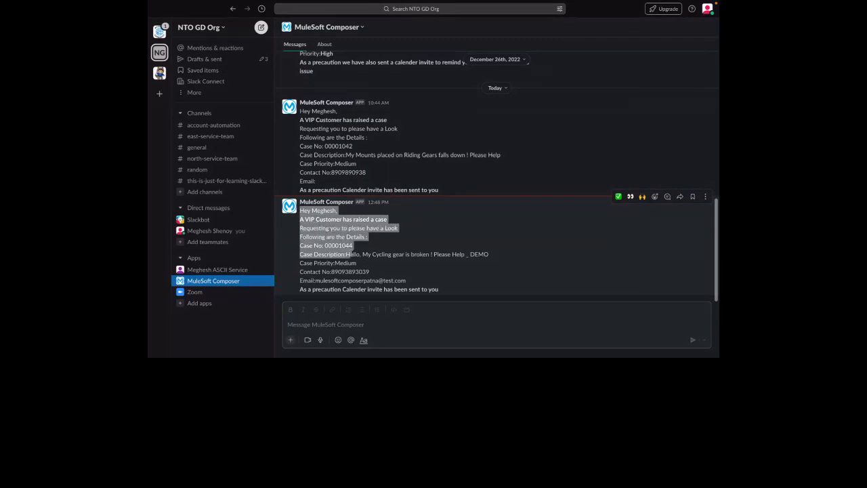
drag(351, 255, 366, 267)
click(329, 233)
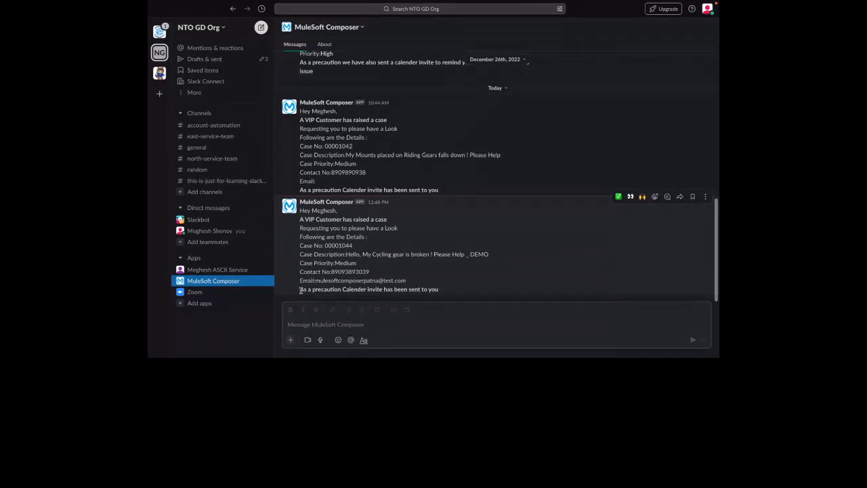
drag(301, 289, 429, 290)
triple_click(429, 288)
key(ctrl+Right)
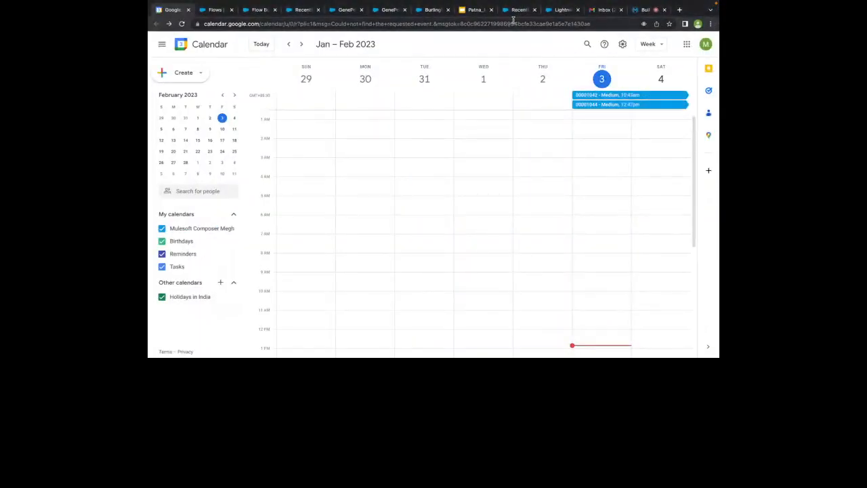
Go back to the Copy of Case Automation flow and start a fresh test run
click(512, 10)
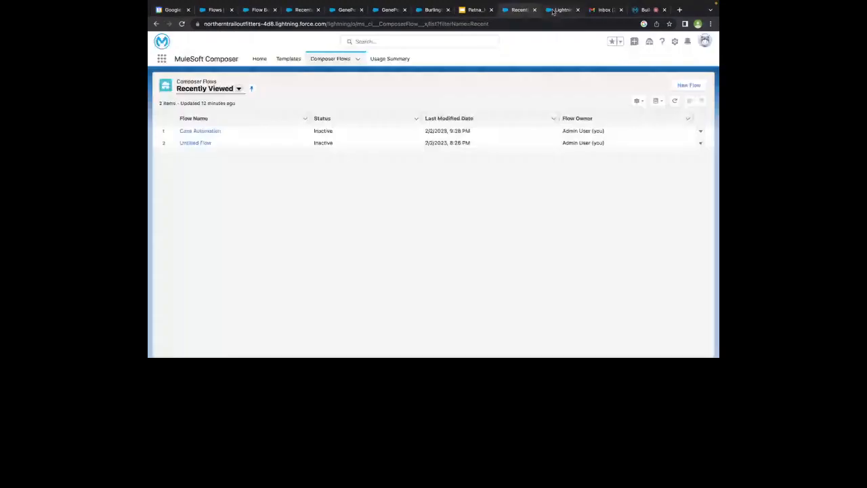
click(553, 10)
scroll(463, 198, up, 10)
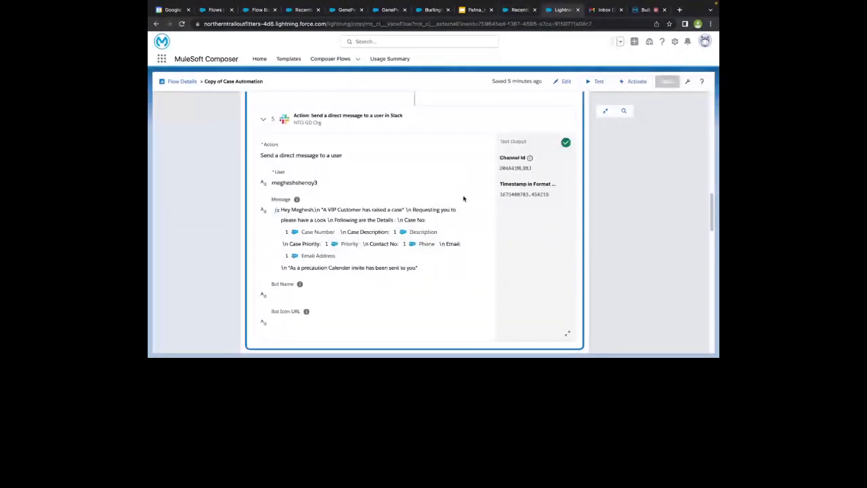
scroll(463, 199, up, 2)
click(592, 82)
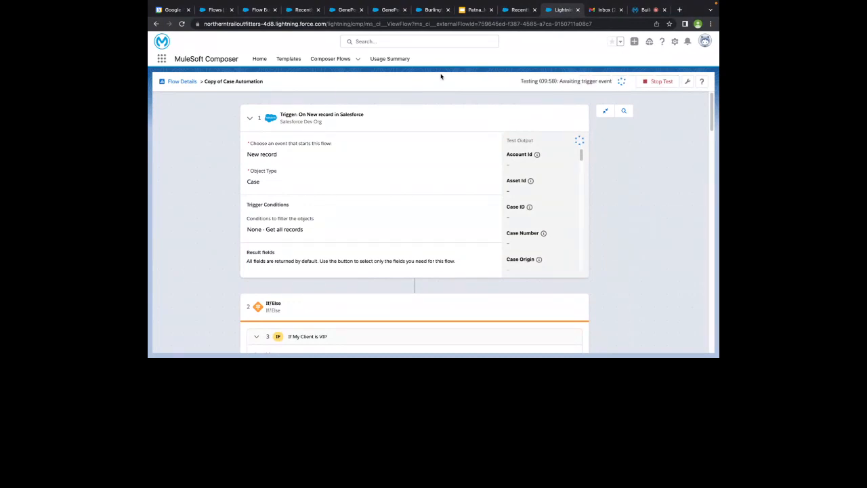
Compare the GenePoint (East) and Burlington Account (North) region details
click(338, 11)
scroll(228, 208, down, 6)
scroll(231, 208, down, 1)
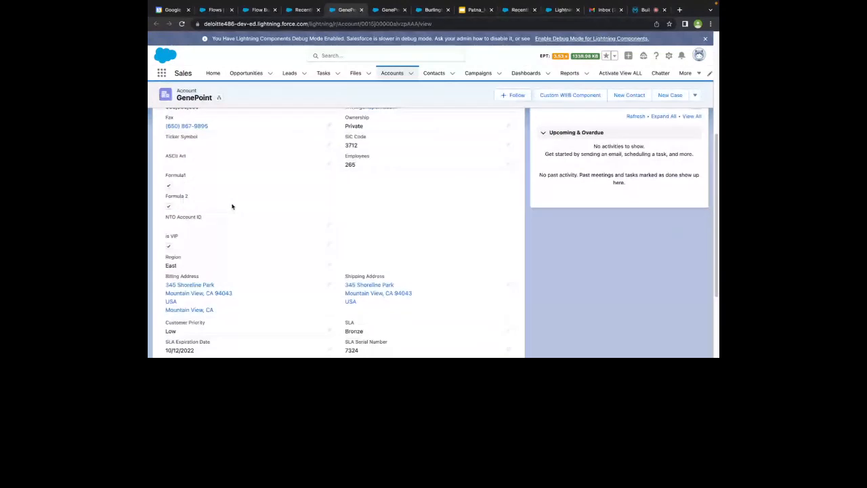
click(432, 10)
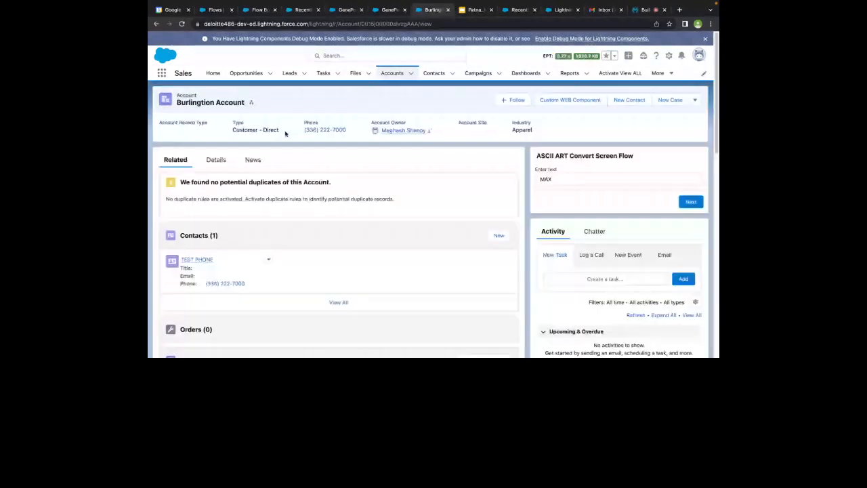
click(219, 158)
scroll(229, 215, down, 5)
scroll(229, 216, down, 3)
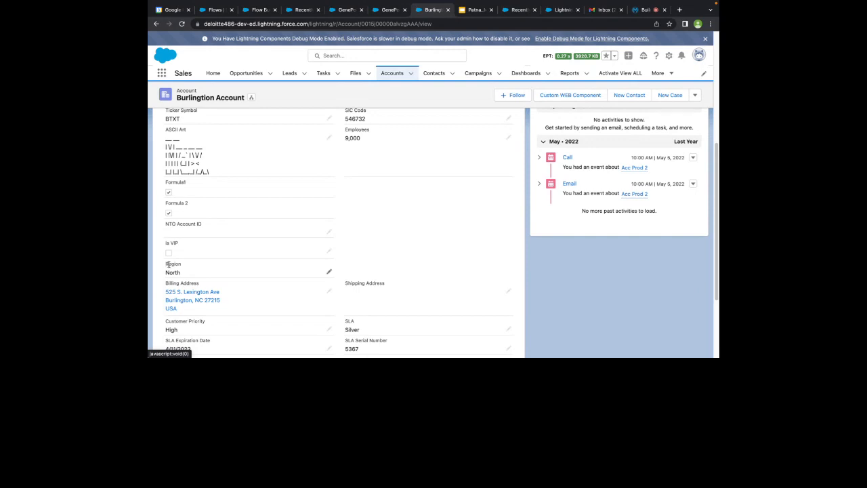
Confirm the flow test is still waiting, then start a new case for Burlington Account
click(563, 11)
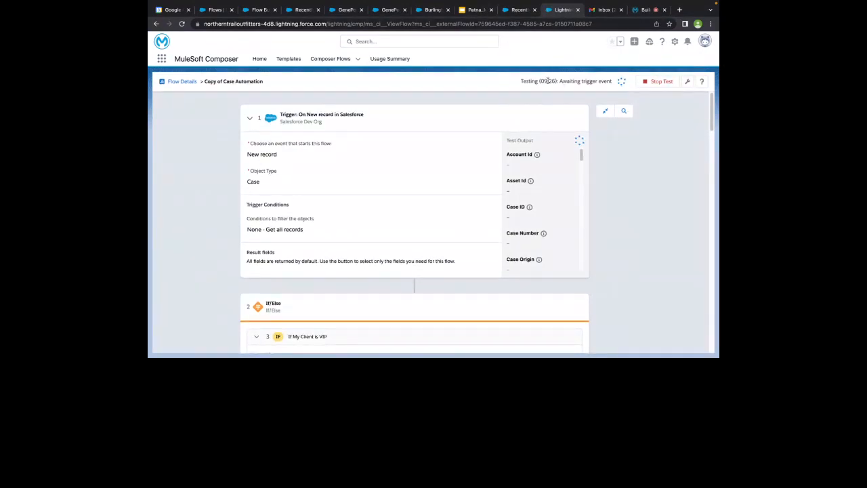
click(431, 10)
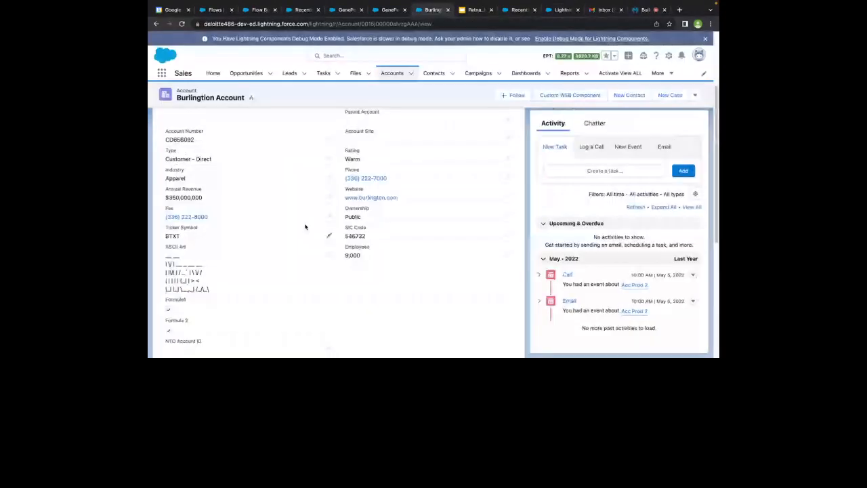
scroll(451, 269, down, 15)
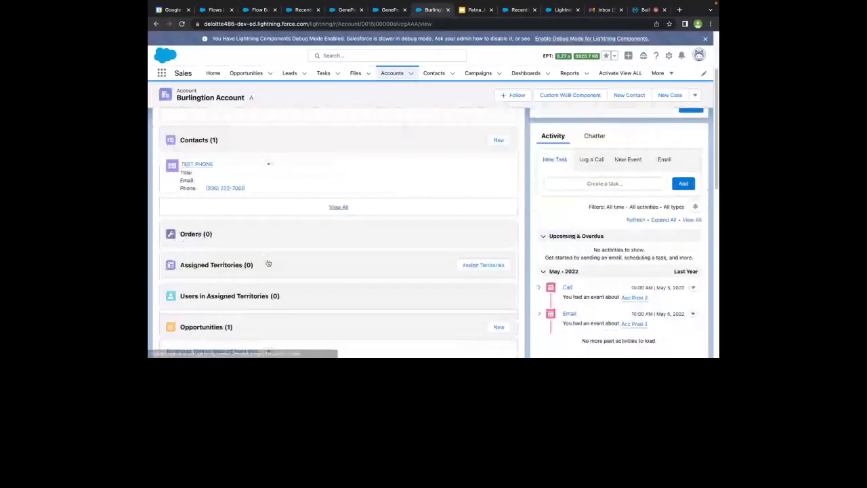
scroll(387, 330, down, 1)
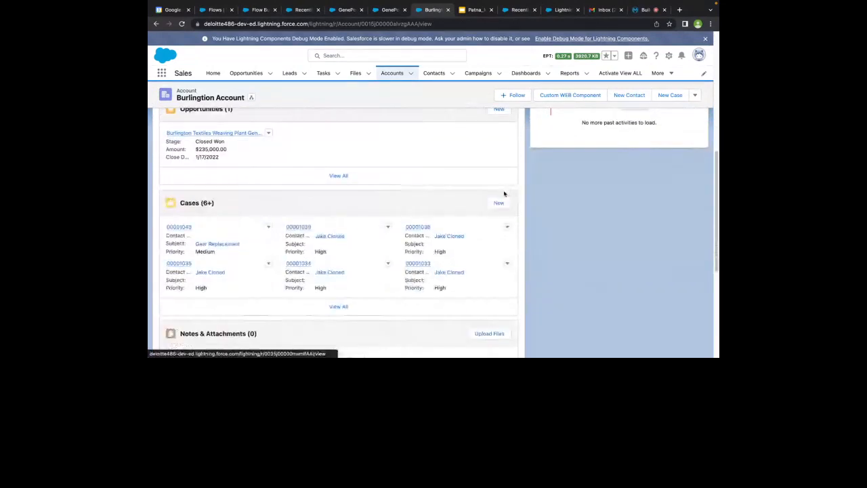
click(497, 204)
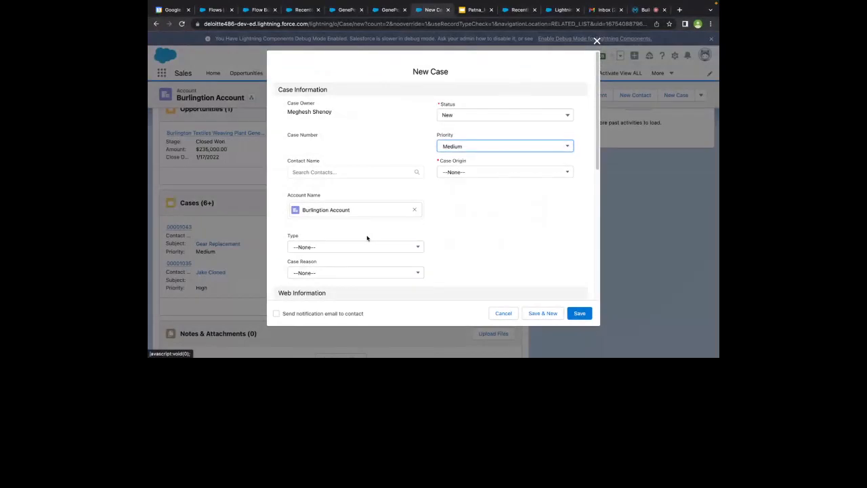
Set the case type to Electrical and origin to Web, and fill in the web email and phone
scroll(356, 189, down, 2)
click(356, 189)
click(353, 228)
click(476, 110)
click(460, 170)
scroll(455, 187, down, 1)
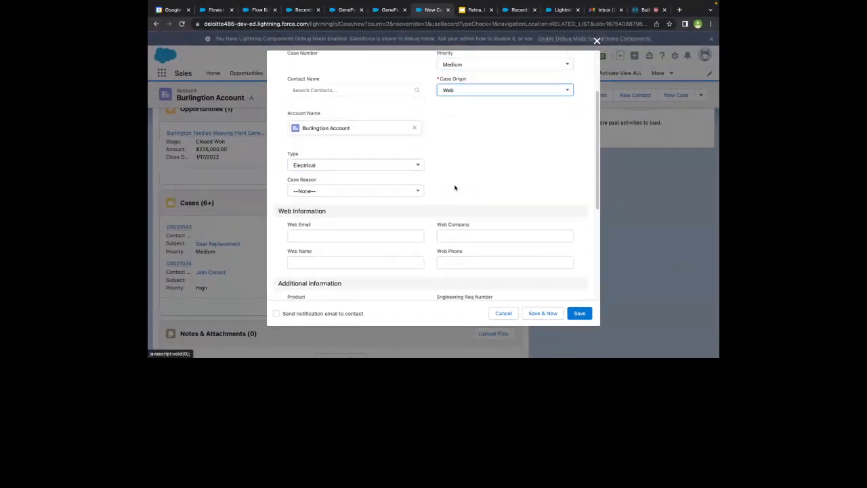
click(376, 230)
text(northserviceregion@t)
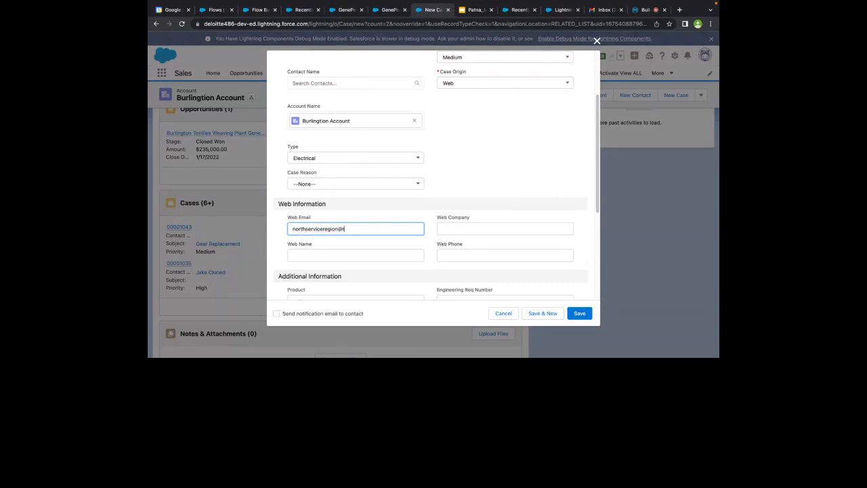
text(est.com)
click(514, 257)
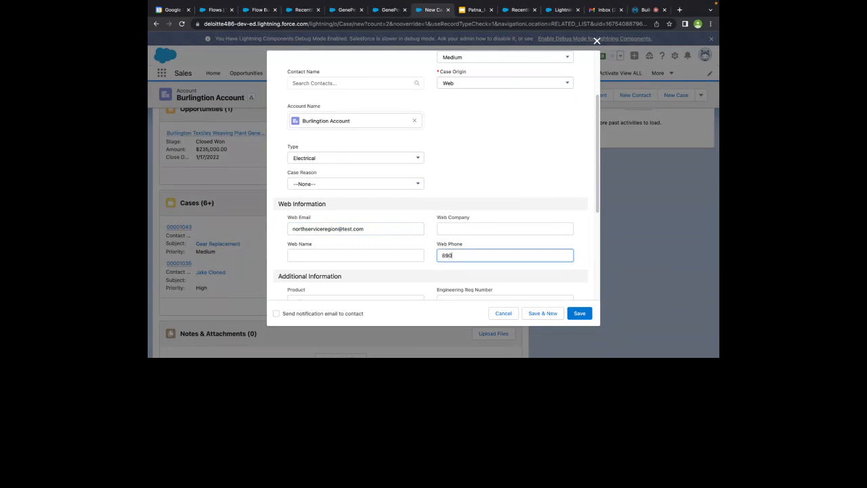
Set product GC1060, Engineering Req Number 1199282DD, potential liability No and SLA violation No
scroll(453, 271, down, 3)
click(391, 224)
click(386, 237)
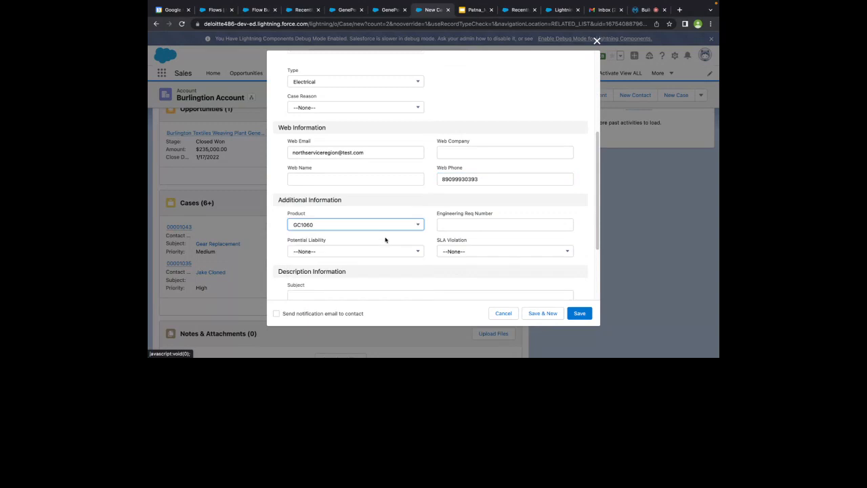
click(471, 226)
text(1)
text(1)
text(99282DD)
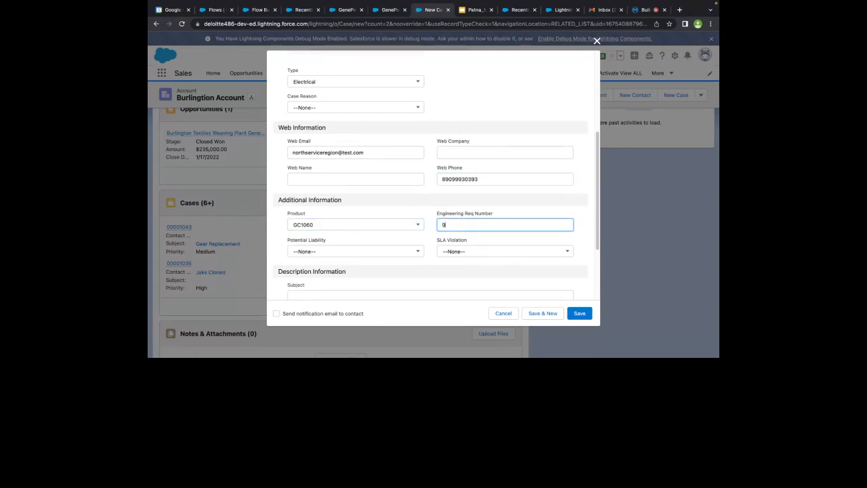
click(398, 253)
click(407, 275)
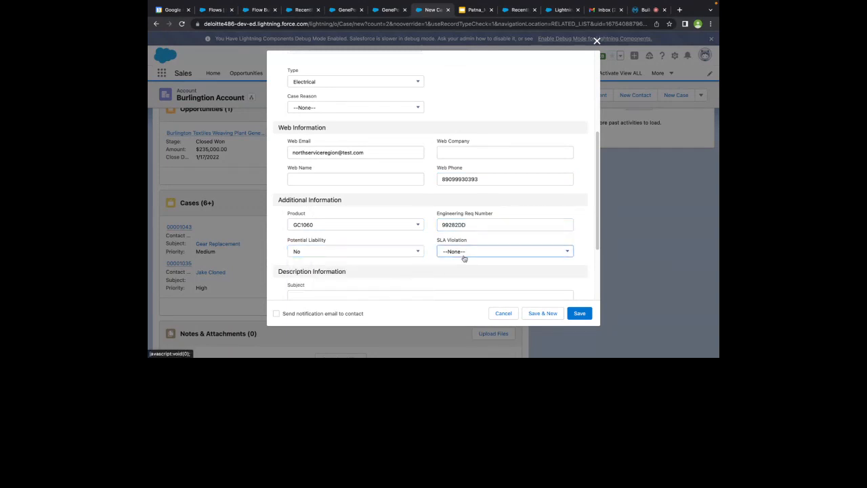
click(464, 258)
click(464, 276)
Enter subject 'My Cycle is Broken' and a replacement-request description, then save the case
key(Tab)
text(My Cycl)
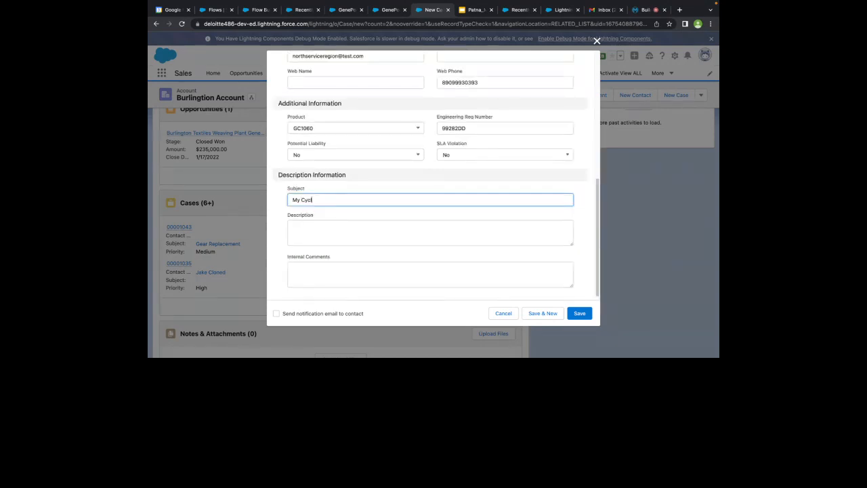
text(e is Bi)
text(oken)
click(400, 224)
text(My Cycle is under underw)
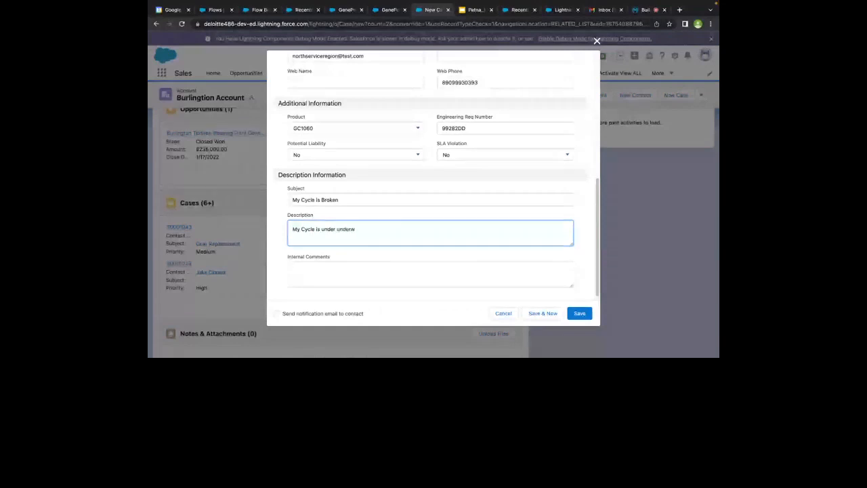
text(ran)
text(anty b)
text(ut it bro)
text(ke off)
text( ! Kin)
text(dly Repl)
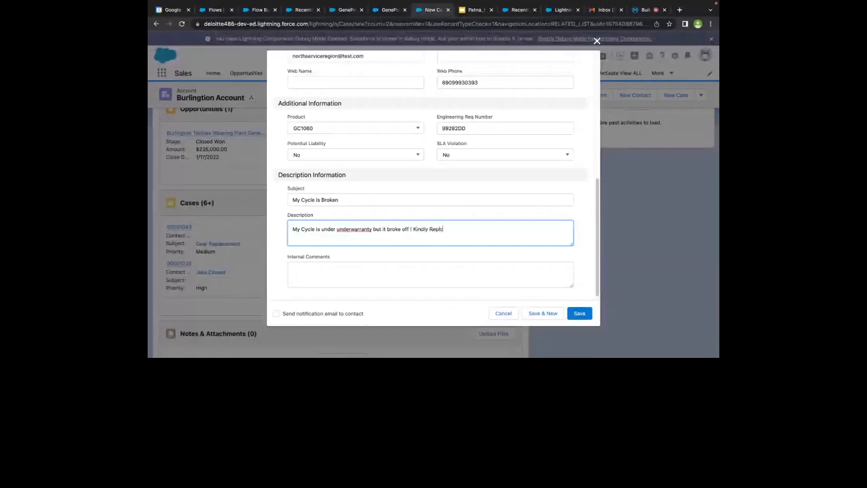
text(ace _ DEMO)
scroll(426, 186, down, 1)
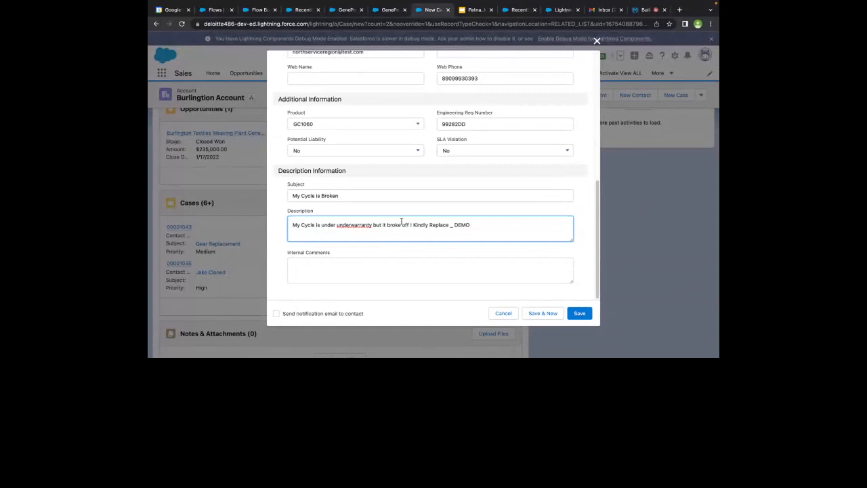
click(581, 314)
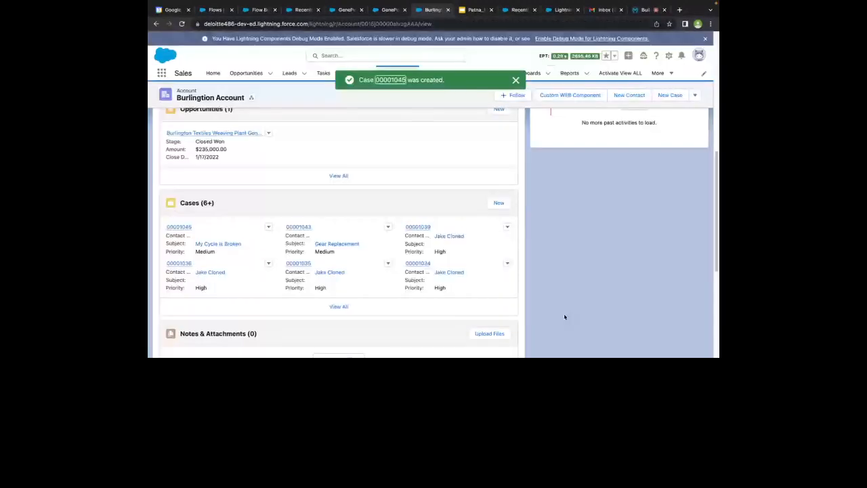
Look over the Burlington account's details, then go back to the Copy of Case Automation test awaiting its trigger
click(214, 160)
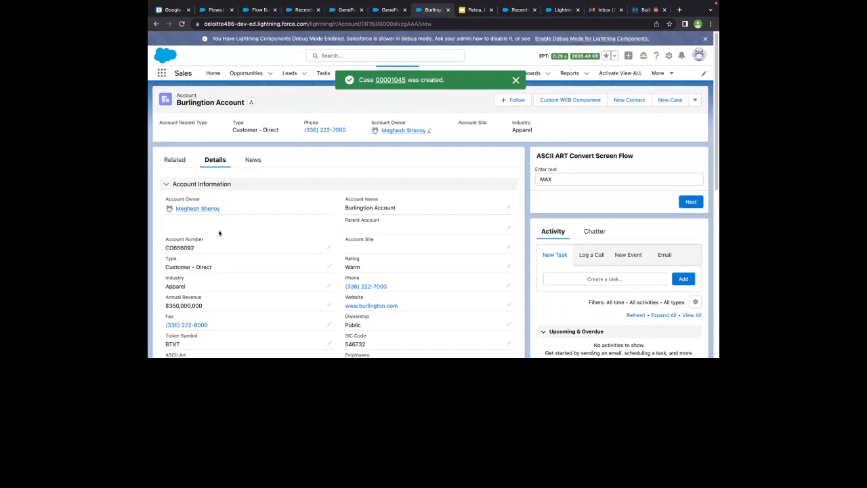
scroll(219, 233, down, 5)
scroll(192, 279, down, 1)
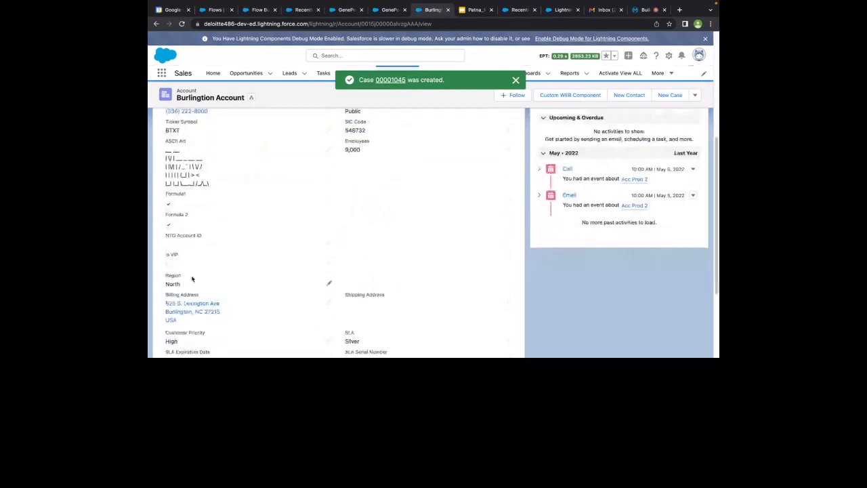
click(562, 29)
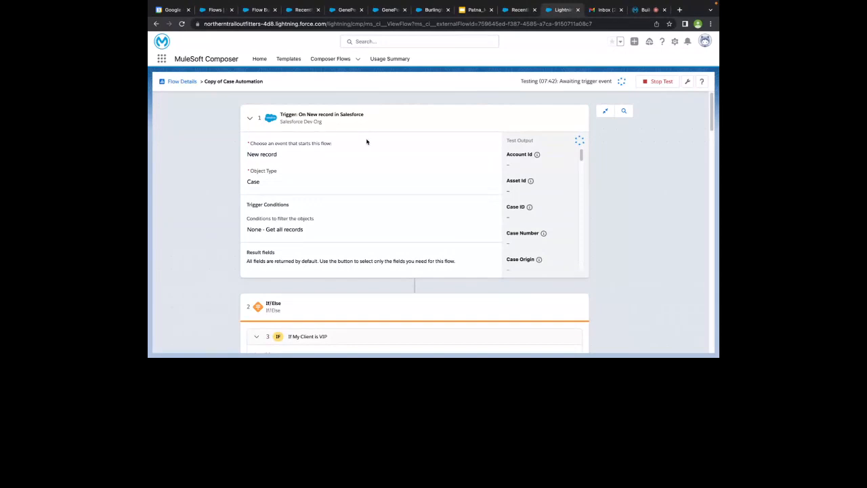
Collapse the If My Client is VIP branch to reveal the Else branch's Region Equals North condition
scroll(366, 142, down, 4)
scroll(366, 141, down, 10)
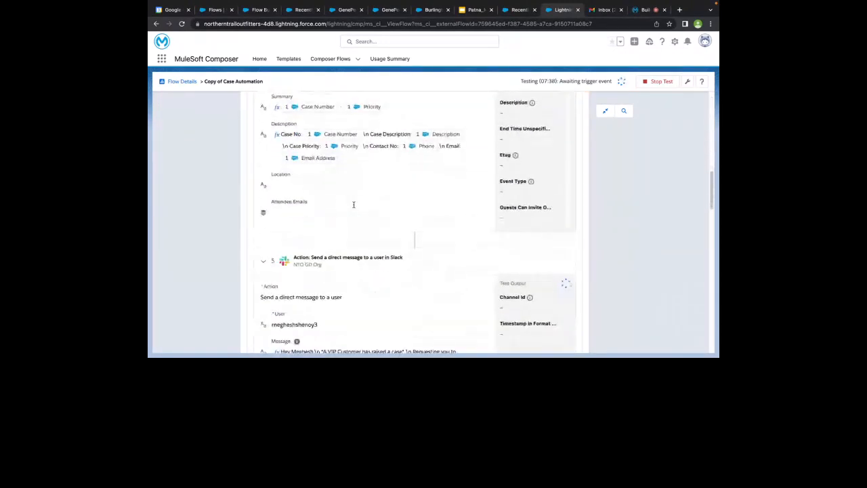
scroll(353, 204, down, 8)
scroll(354, 207, down, 2)
scroll(354, 207, up, 20)
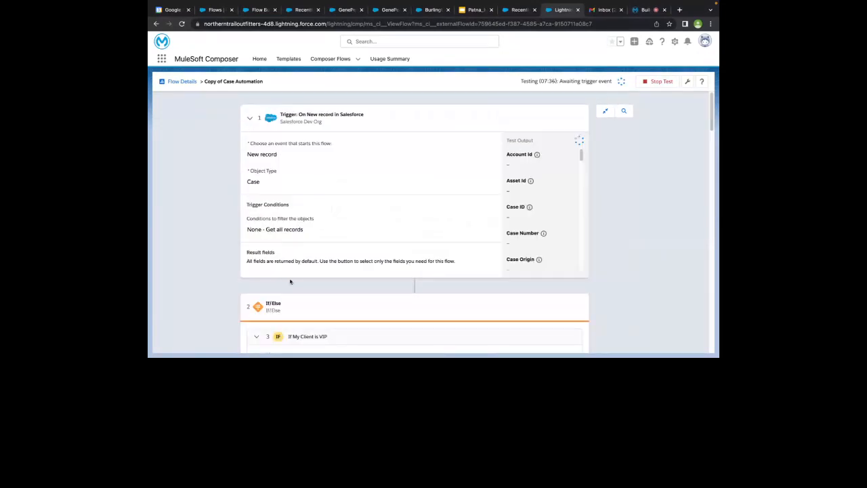
scroll(290, 281, down, 2)
click(257, 291)
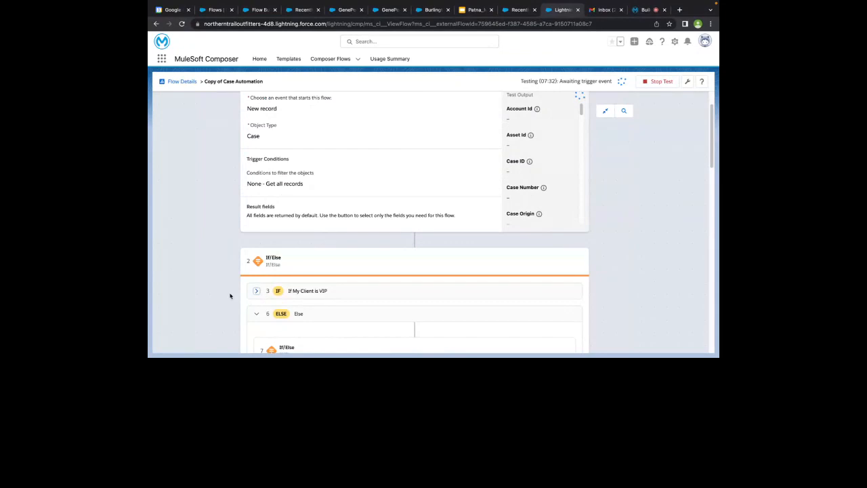
scroll(229, 296, down, 2)
scroll(257, 252, down, 2)
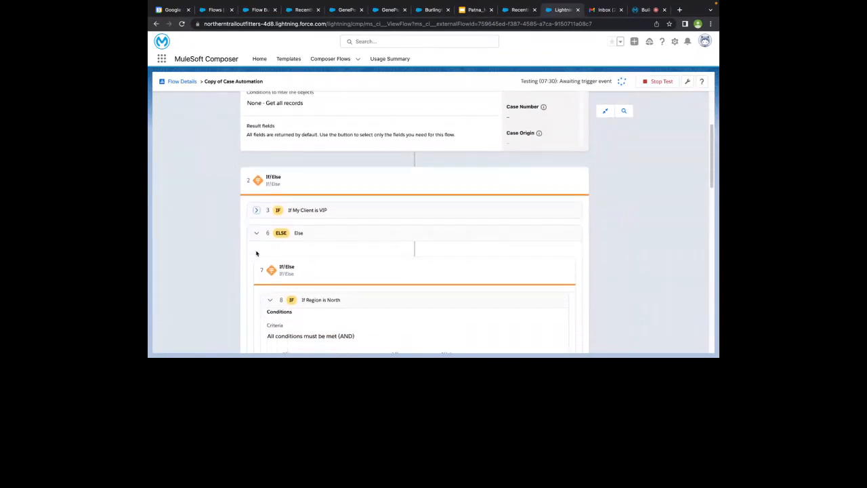
scroll(256, 254, down, 1)
click(413, 167)
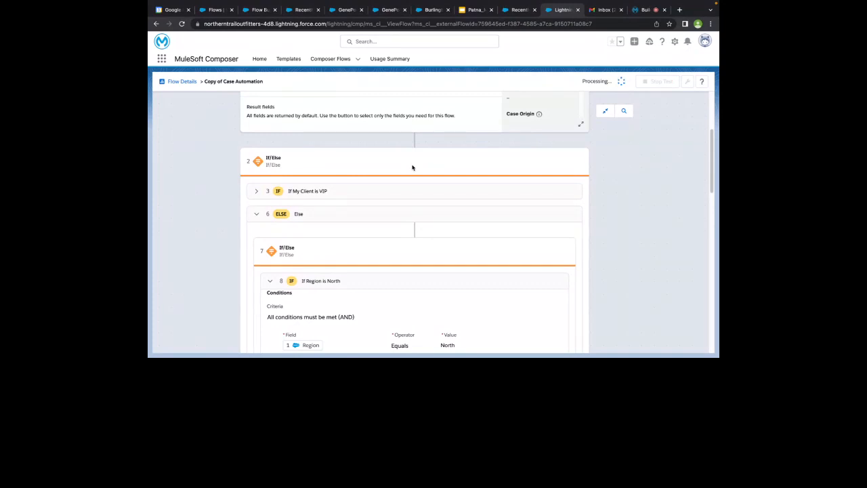
scroll(413, 168, down, 1)
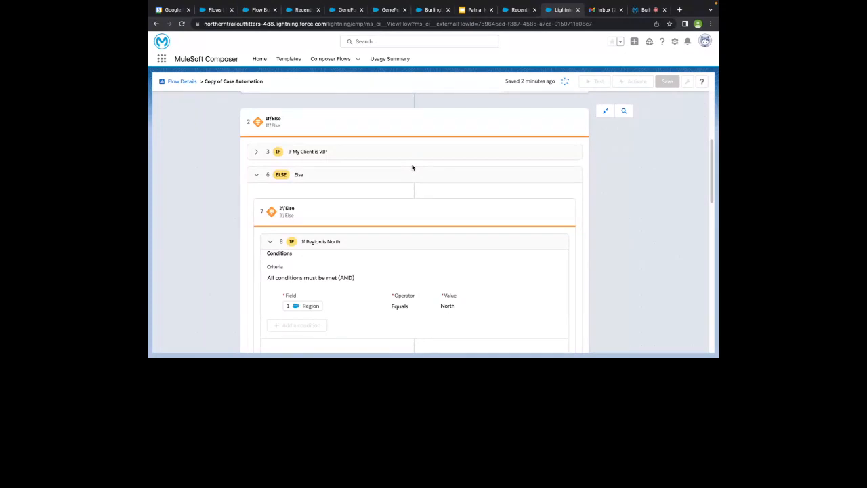
Scroll to step 9's Slack post-message action to see its successful test output and Channel Id
scroll(411, 165, down, 2)
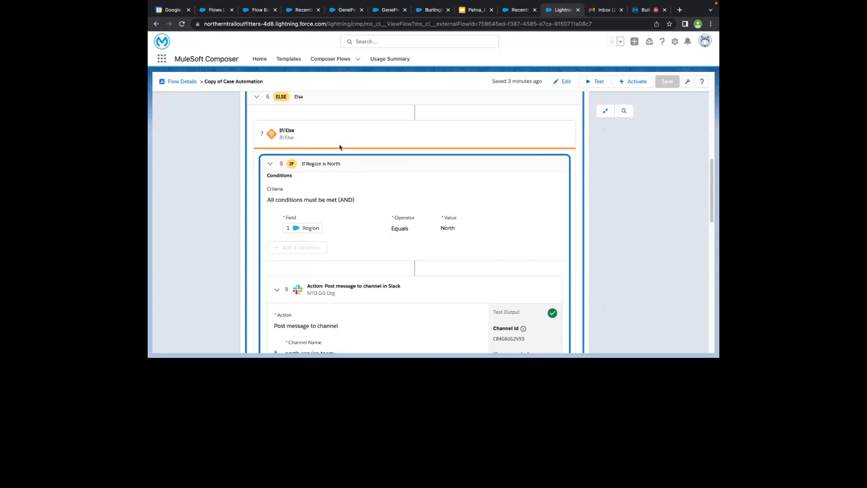
Review the flow's North Service Team Slack message setup
scroll(340, 147, down, 3)
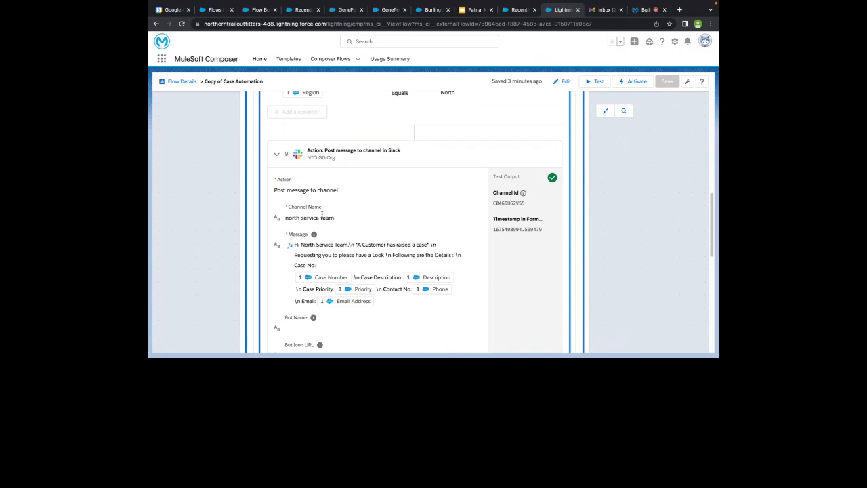
scroll(322, 214, up, 1)
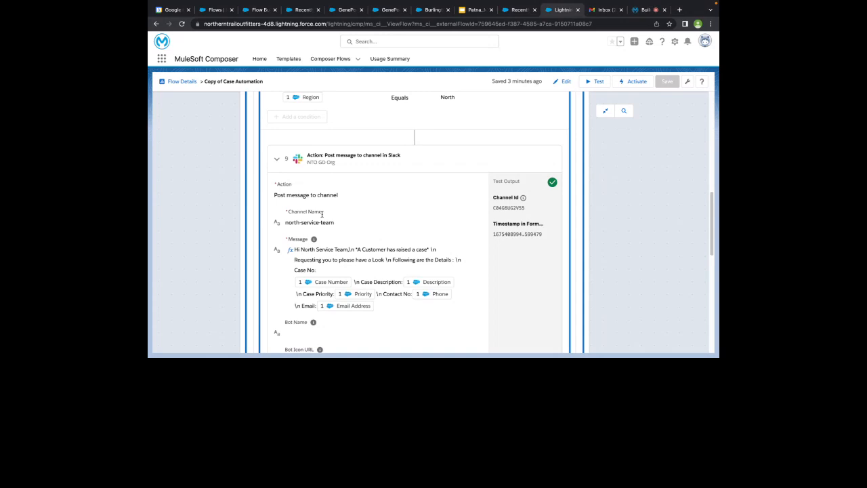
scroll(321, 215, up, 15)
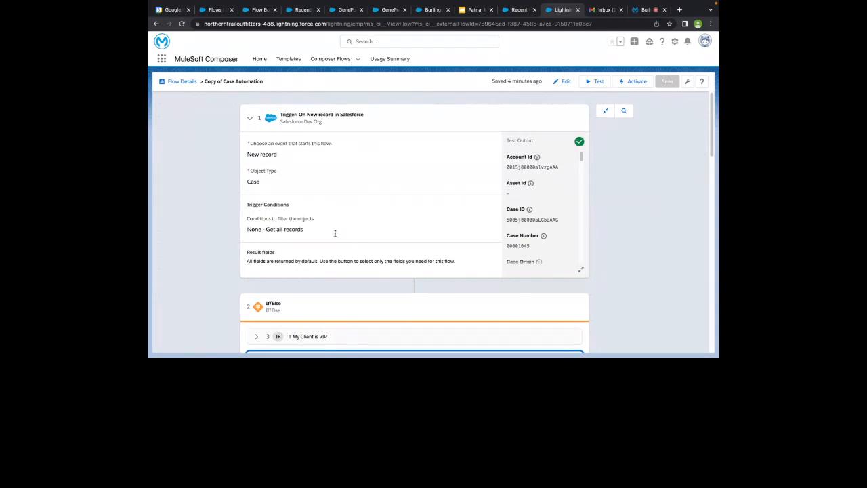
scroll(335, 233, down, 1)
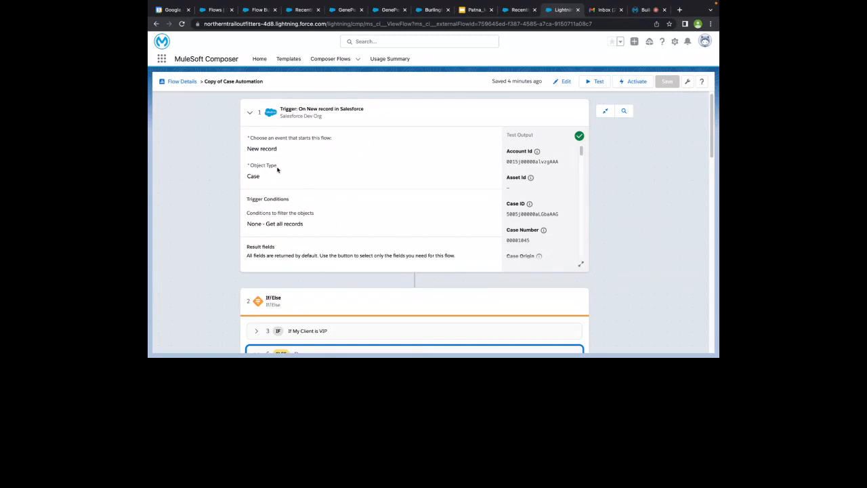
scroll(282, 210, down, 3)
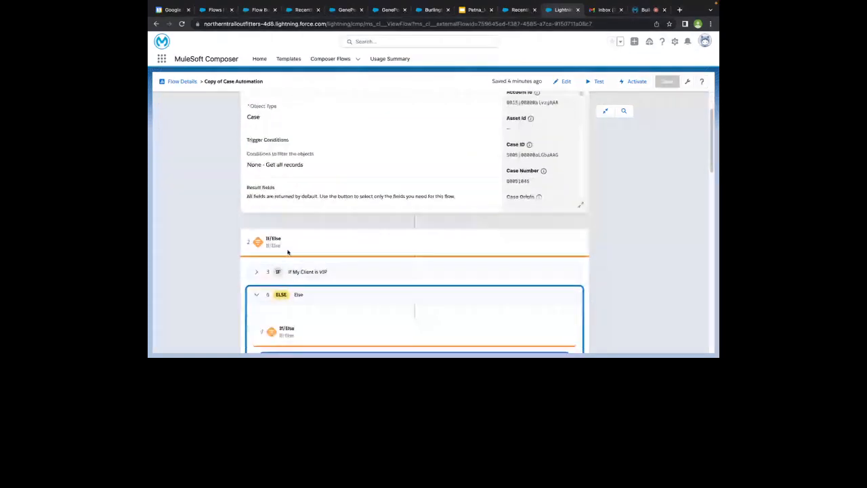
scroll(287, 252, down, 9)
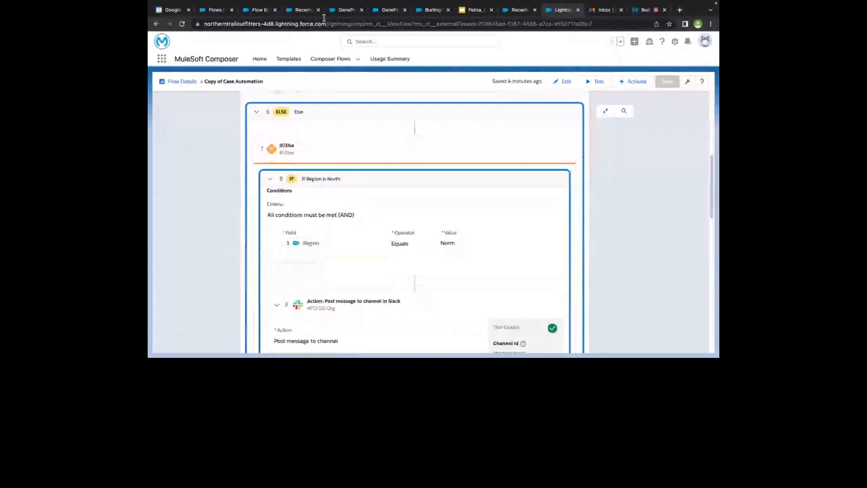
Glance at the Burlington Account record, return to the flow, and switch to the Slack workspace
click(427, 9)
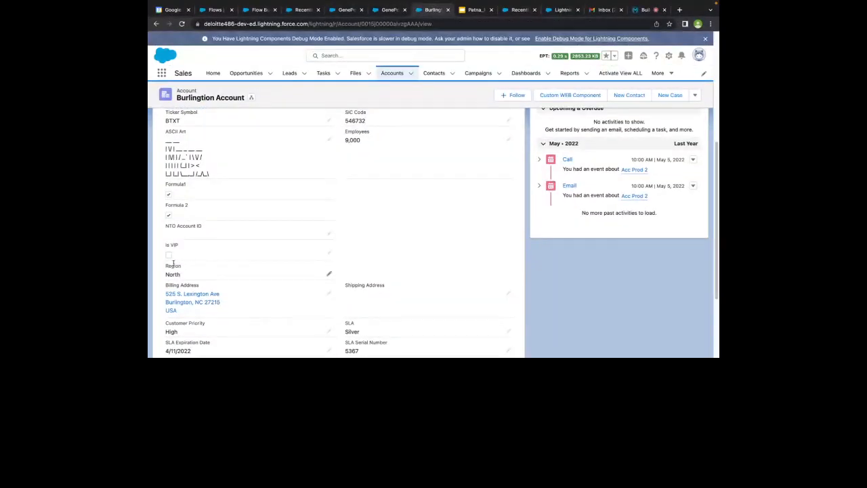
click(566, 11)
scroll(307, 218, down, 1)
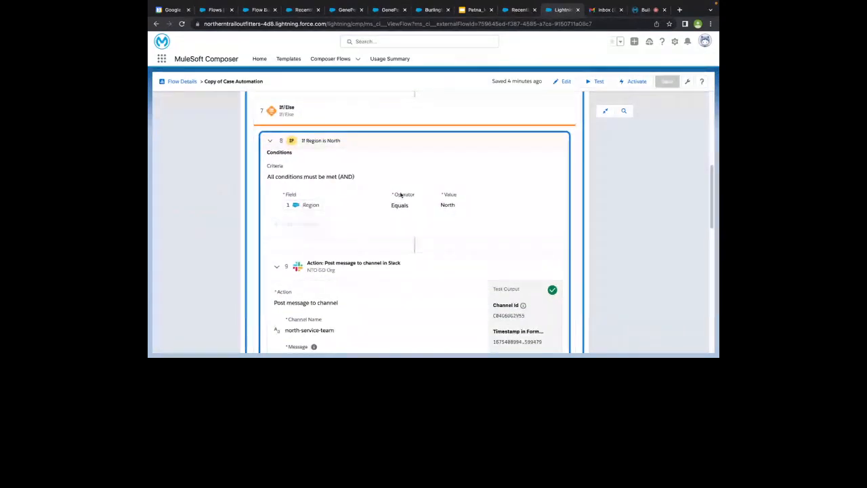
scroll(408, 206, down, 1)
scroll(408, 207, down, 4)
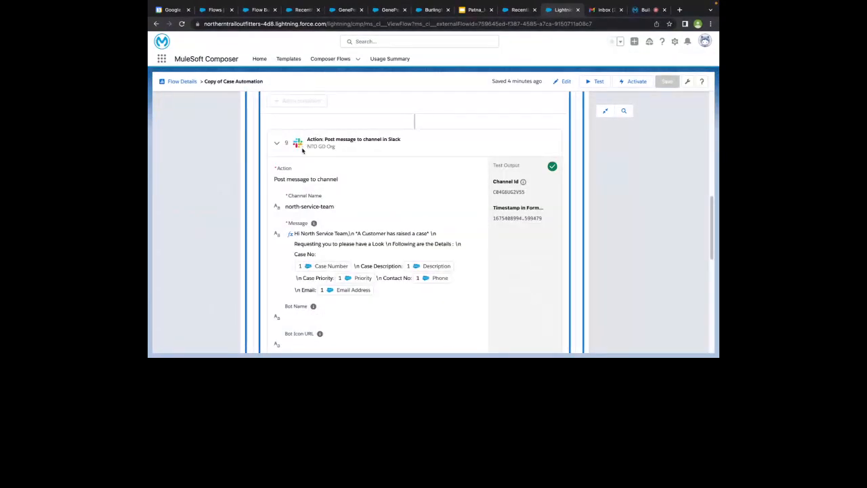
scroll(331, 250, down, 4)
key(ctrl+Left)
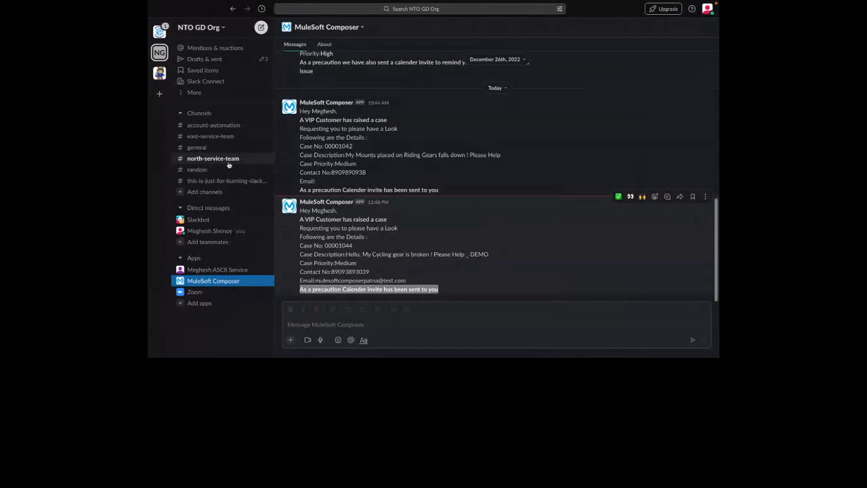
Read the case 00001045 alert in north-service-team, then return to the browser with the flow
click(228, 163)
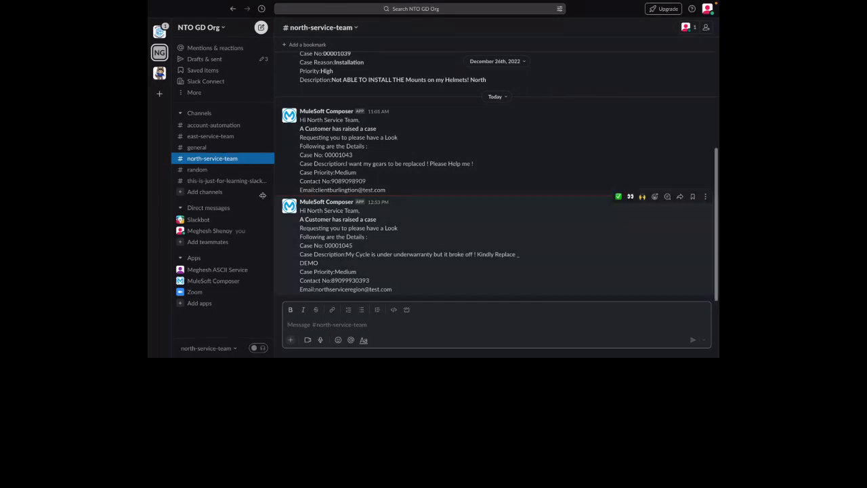
key(ctrl+Right)
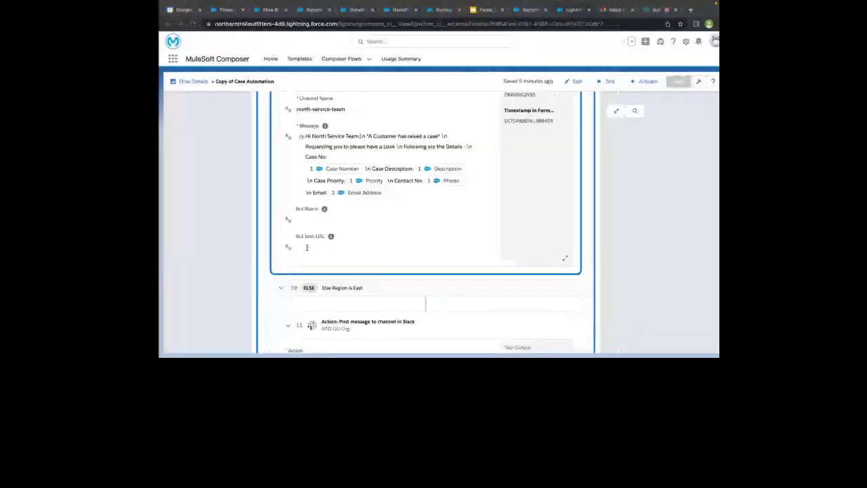
Review the flow's Else Region is East branch
scroll(361, 167, down, 3)
scroll(361, 168, up, 1)
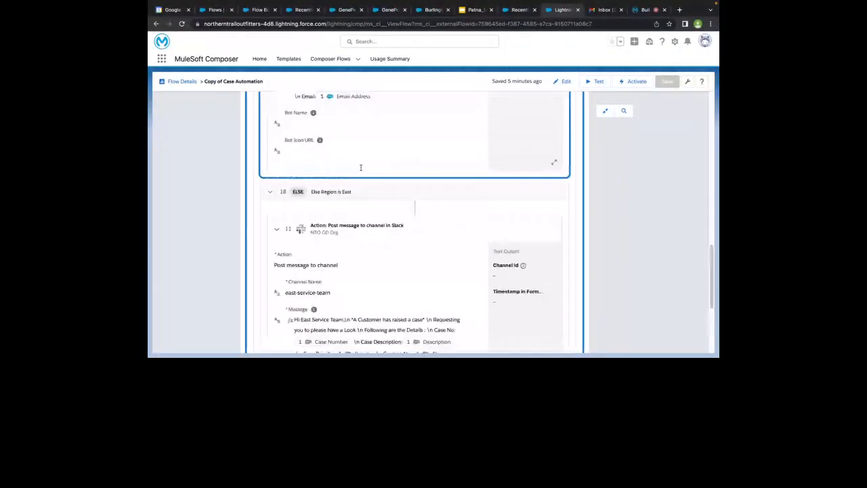
scroll(381, 217, down, 3)
scroll(381, 217, up, 10)
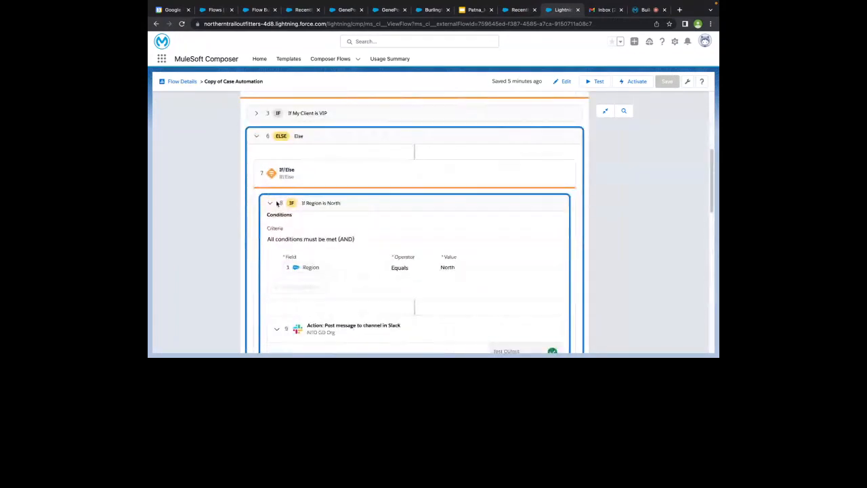
scroll(275, 249, down, 3)
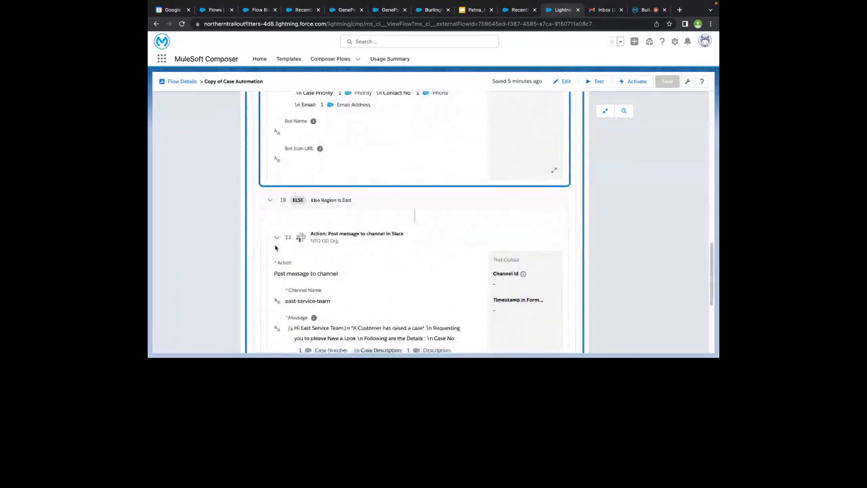
scroll(317, 181, up, 3)
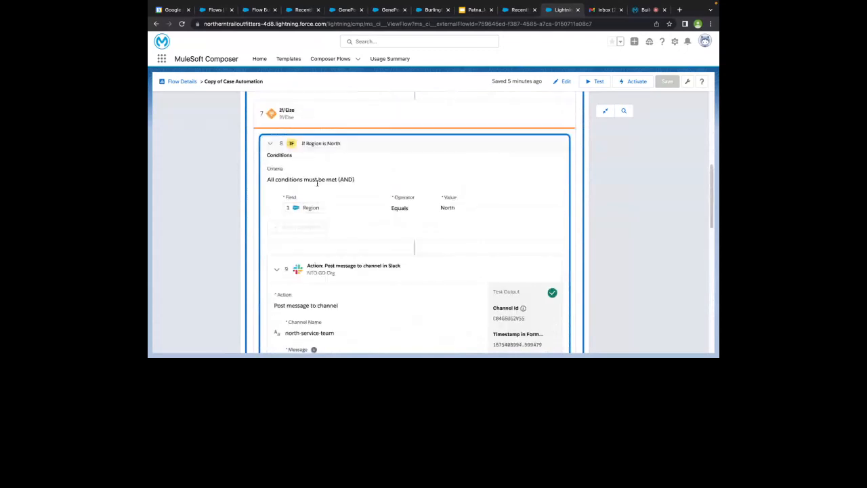
scroll(335, 144, down, 10)
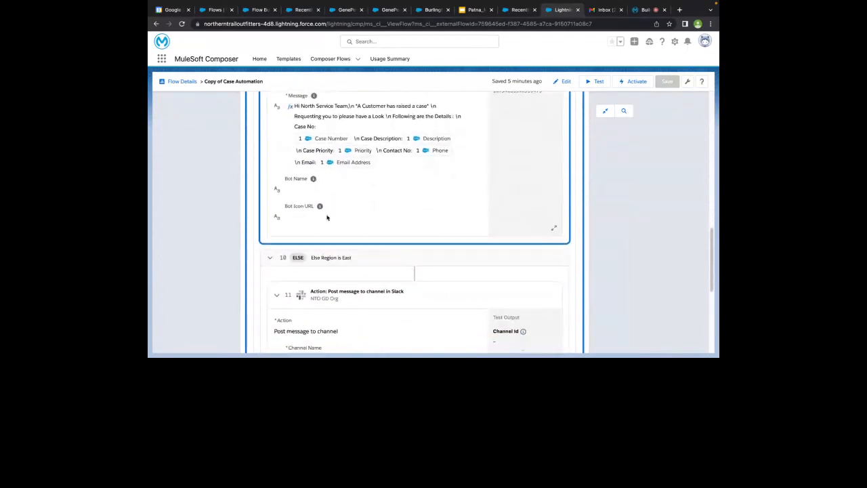
Change the Burlington Account's Region from North to East and save it
click(435, 10)
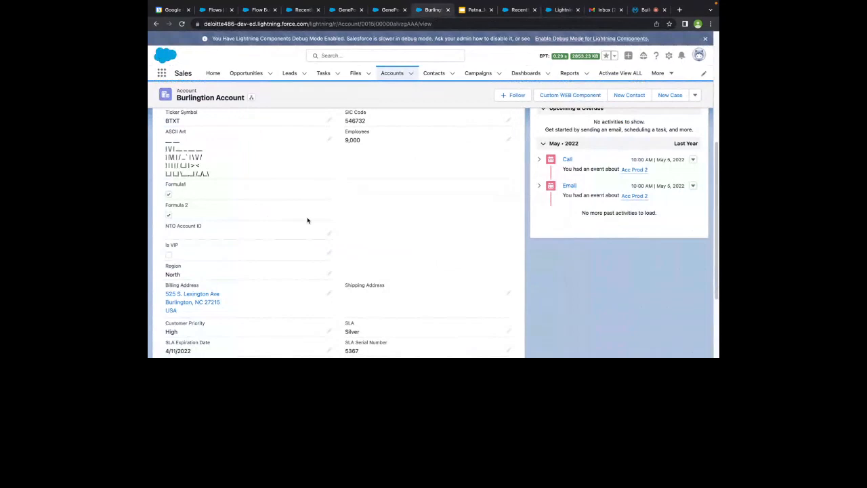
double_click(313, 273)
click(309, 283)
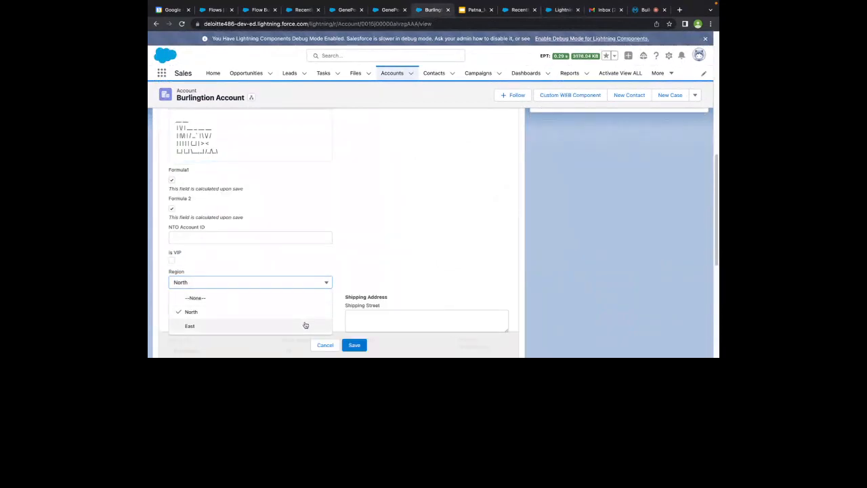
click(306, 326)
click(355, 345)
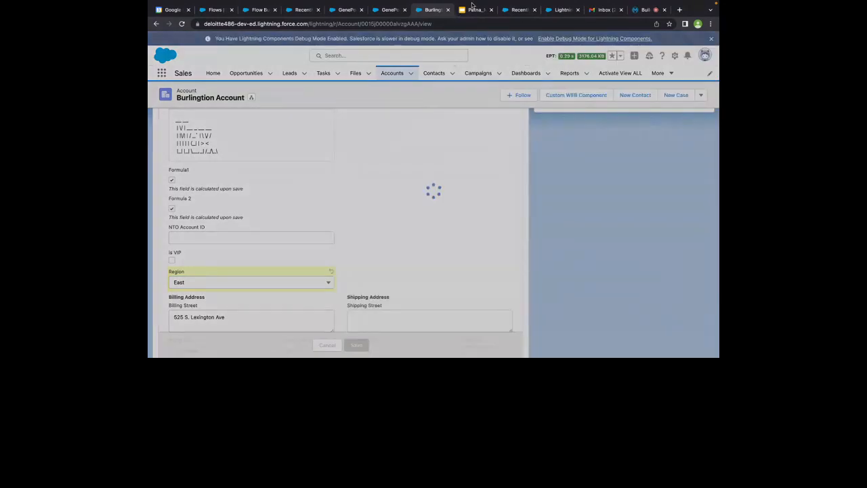
click(473, 8)
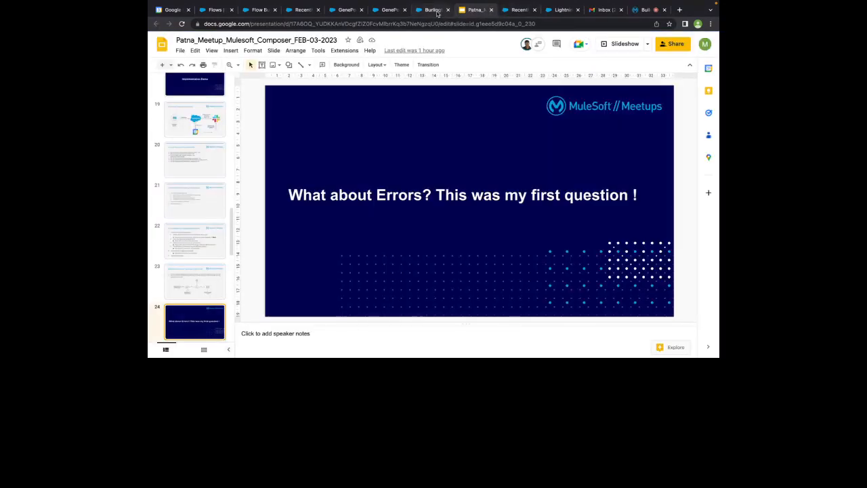
Return to the Copy of Case Automation flow and scroll to its If Region is North branch
click(434, 10)
click(512, 10)
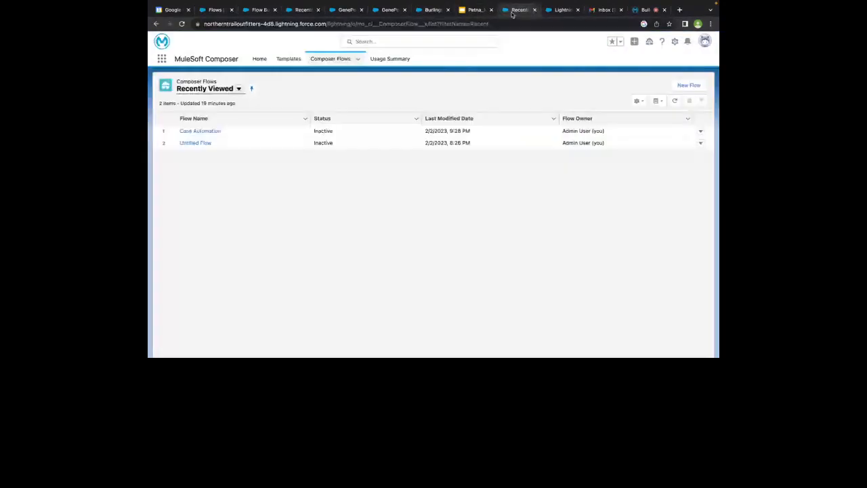
key(ctrl+Tab)
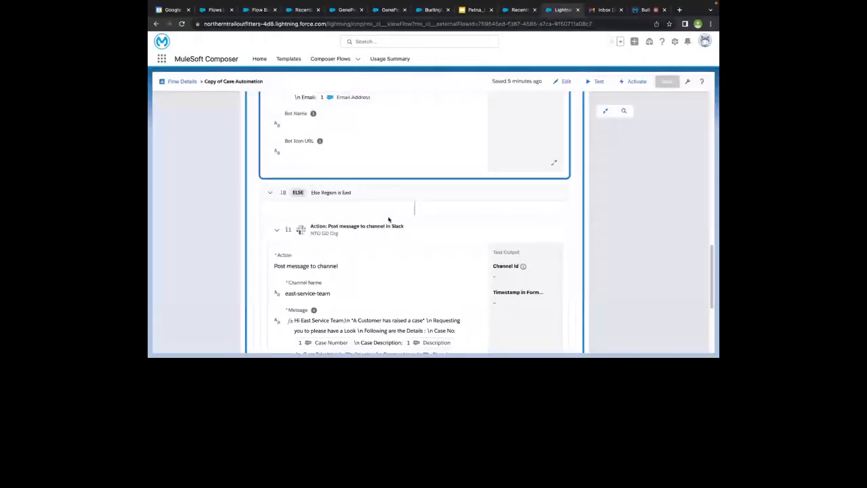
scroll(389, 219, up, 3)
scroll(388, 218, up, 3)
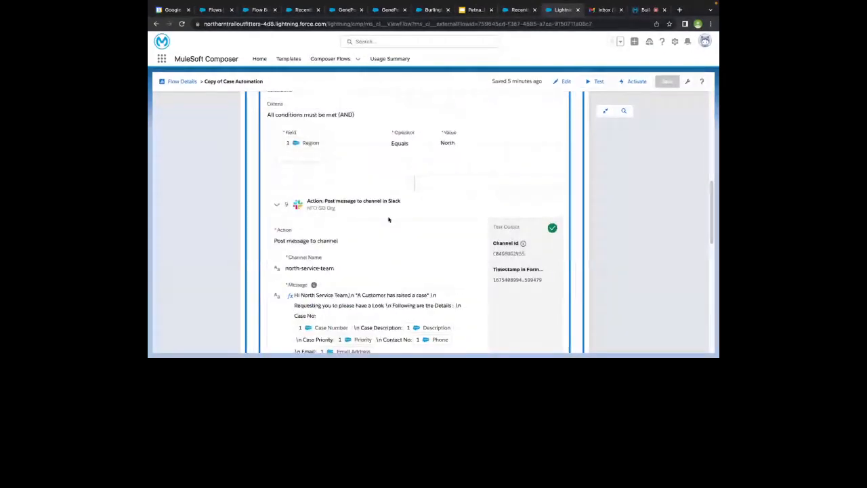
scroll(366, 225, down, 1)
scroll(366, 217, down, 6)
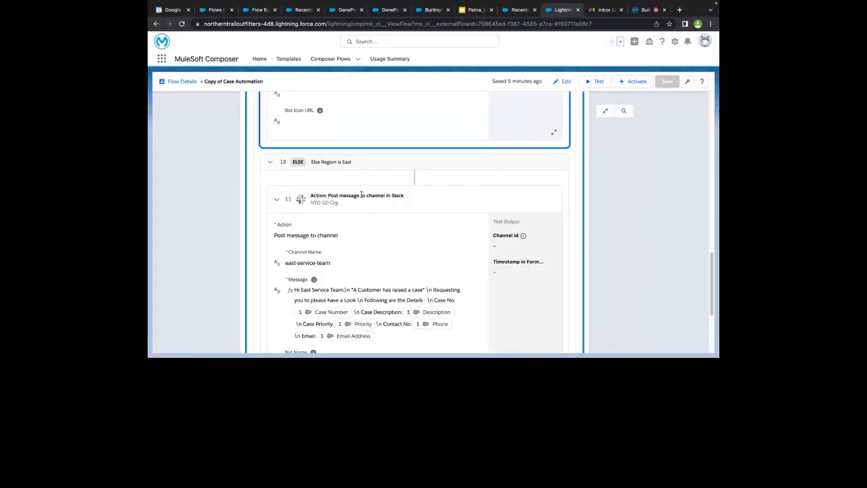
scroll(350, 174, up, 1)
scroll(366, 183, up, 8)
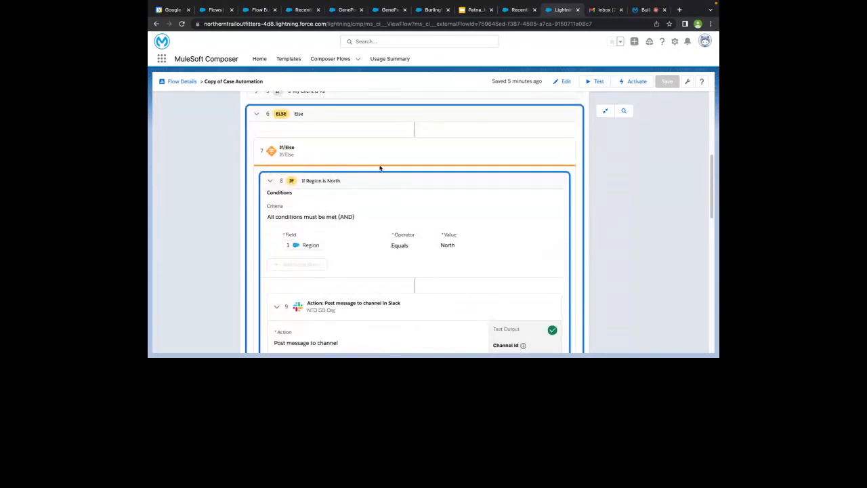
Collapse the If Region is North branch and switch over to Slack
click(270, 180)
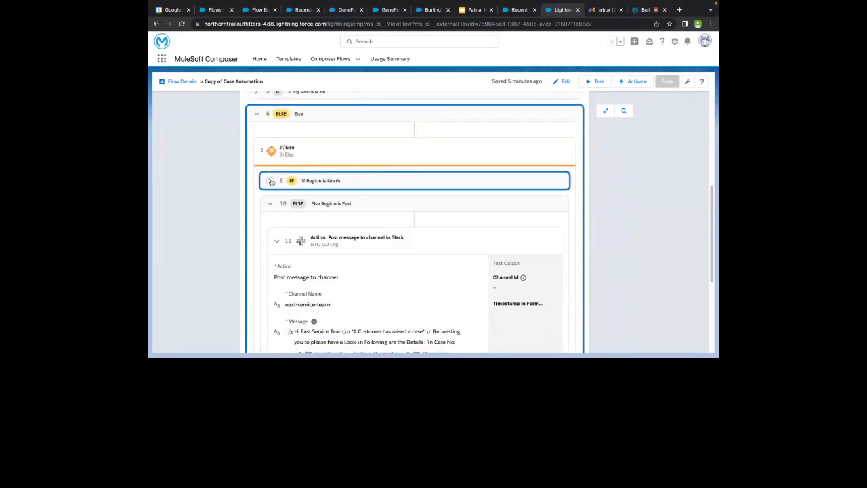
scroll(271, 180, down, 3)
scroll(313, 184, up, 1)
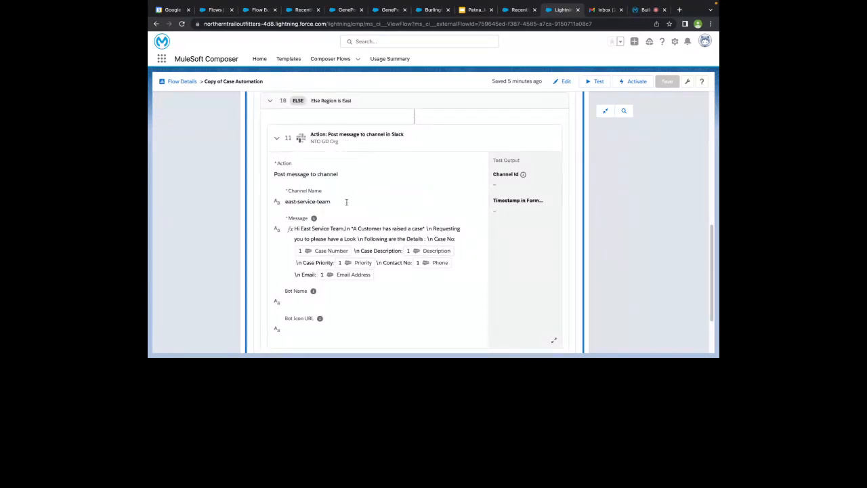
key(ctrl+Left)
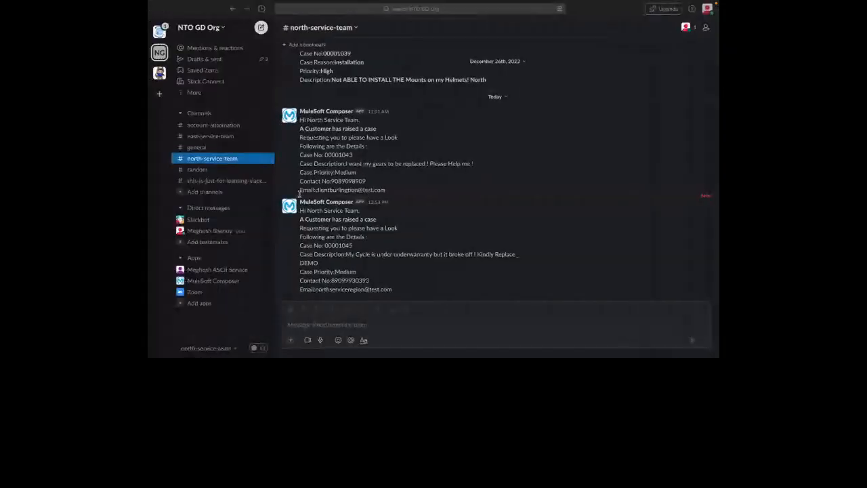
Check the east-service-team channel's case 00001041 alert, then return to the Composer flow
click(225, 138)
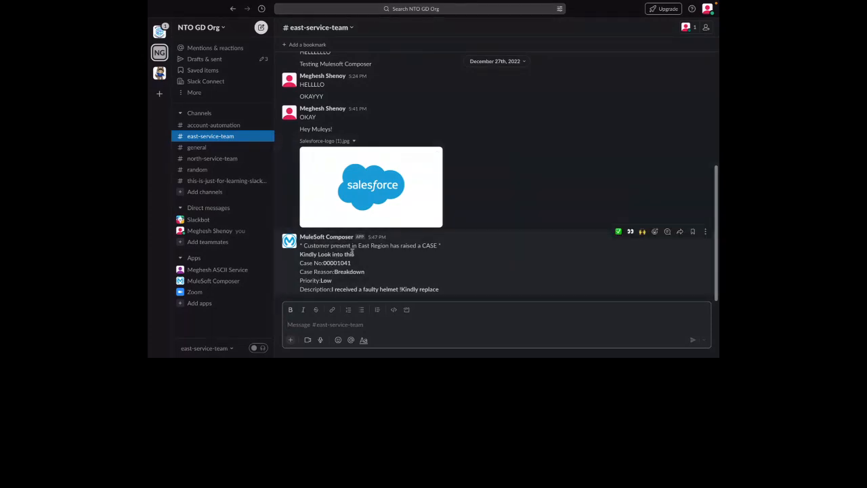
key(ctrl+Right)
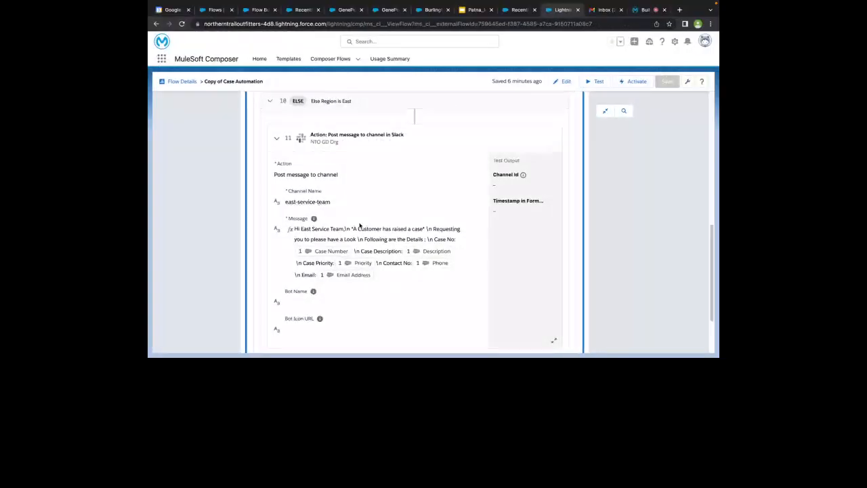
Start a new Untitled Flow from the Recently Viewed flows list
scroll(360, 226, up, 2)
scroll(284, 163, up, 2)
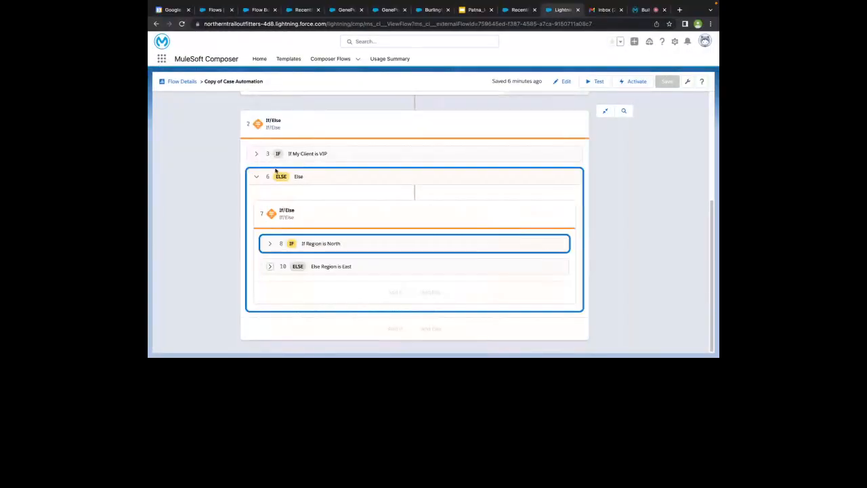
scroll(298, 183, up, 2)
scroll(295, 194, up, 3)
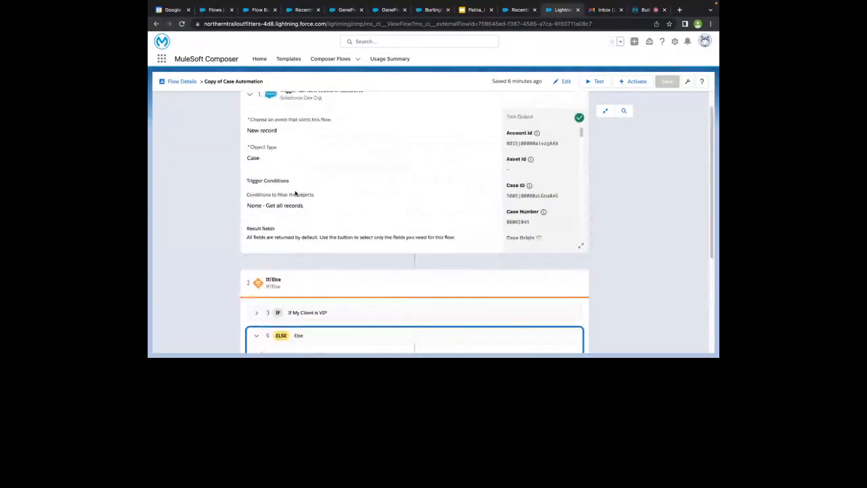
click(525, 8)
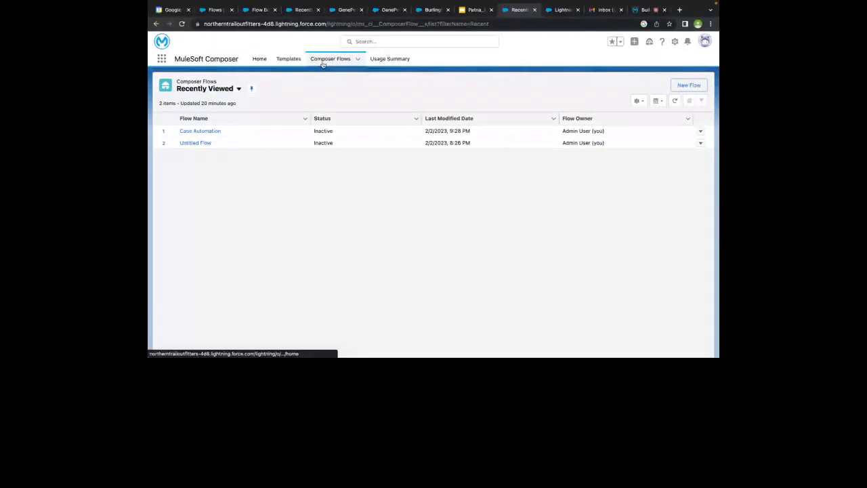
click(683, 89)
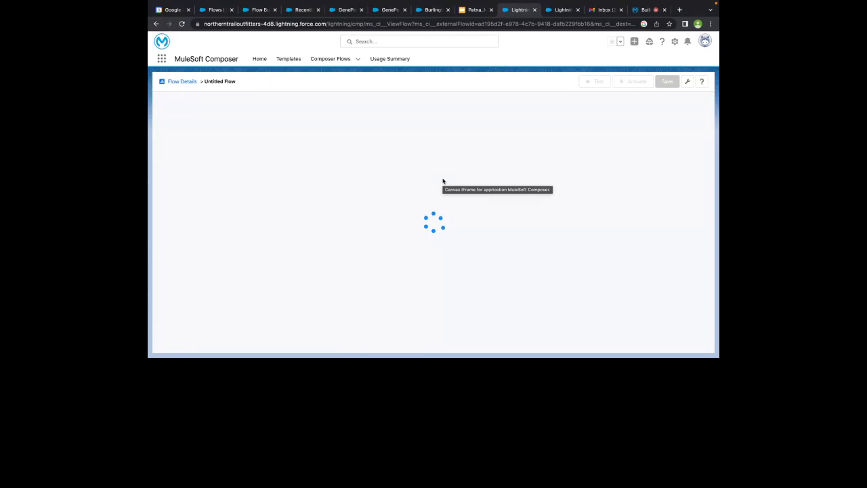
click(432, 152)
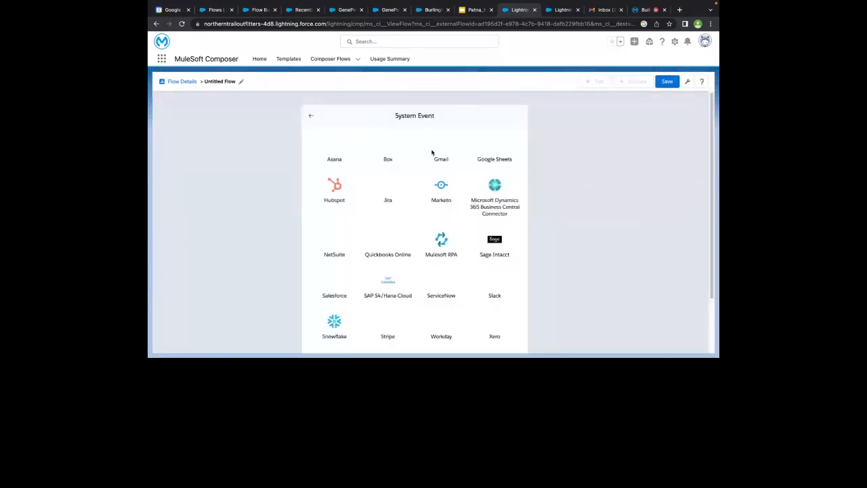
click(308, 115)
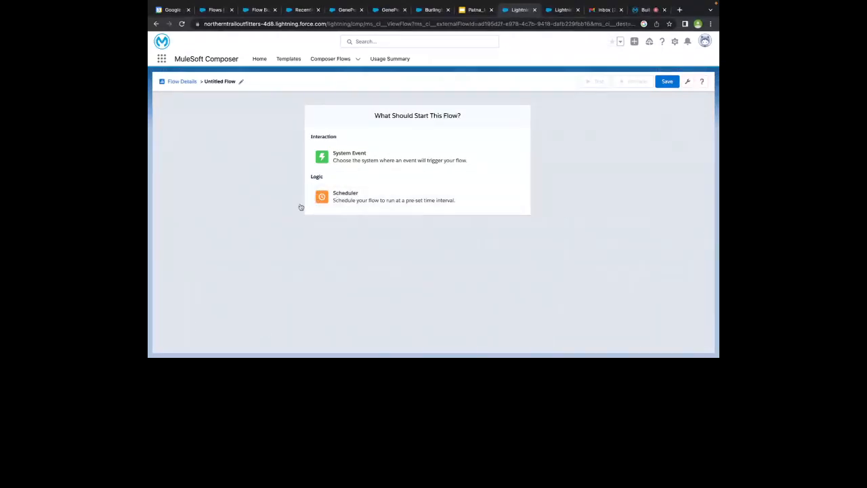
click(343, 162)
scroll(411, 145, down, 2)
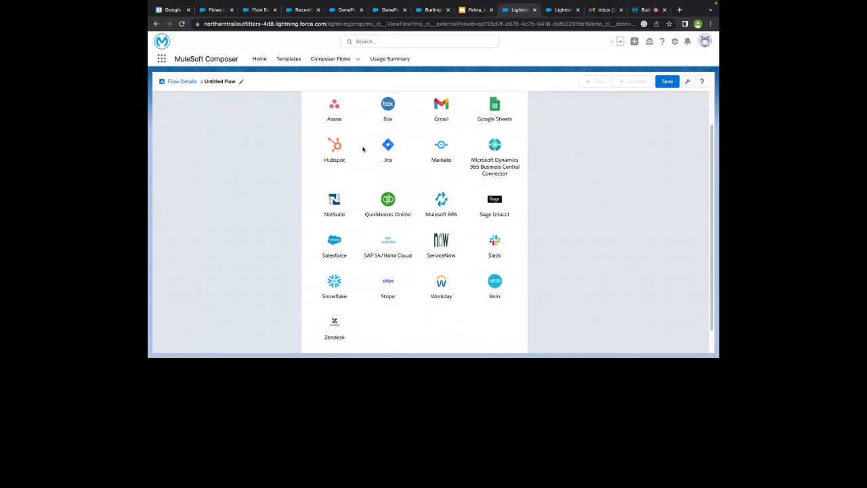
scroll(380, 220, up, 2)
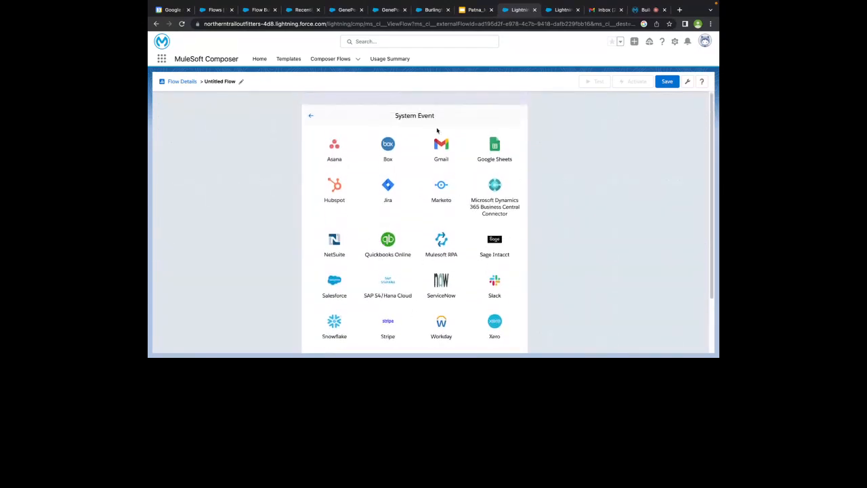
scroll(382, 217, down, 2)
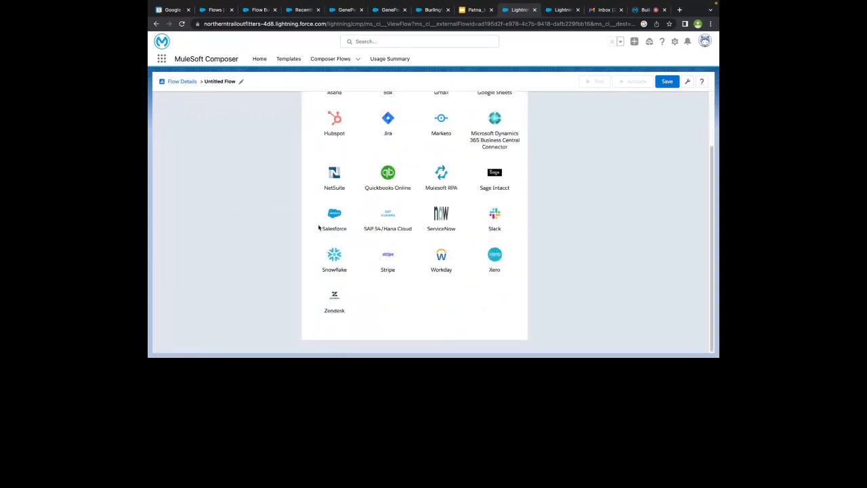
scroll(354, 172, up, 2)
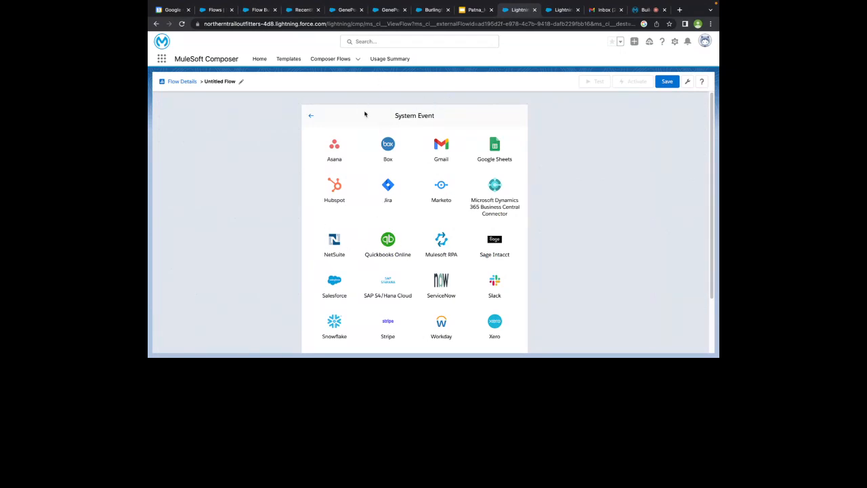
scroll(351, 329, down, 2)
scroll(388, 262, up, 2)
scroll(442, 237, down, 3)
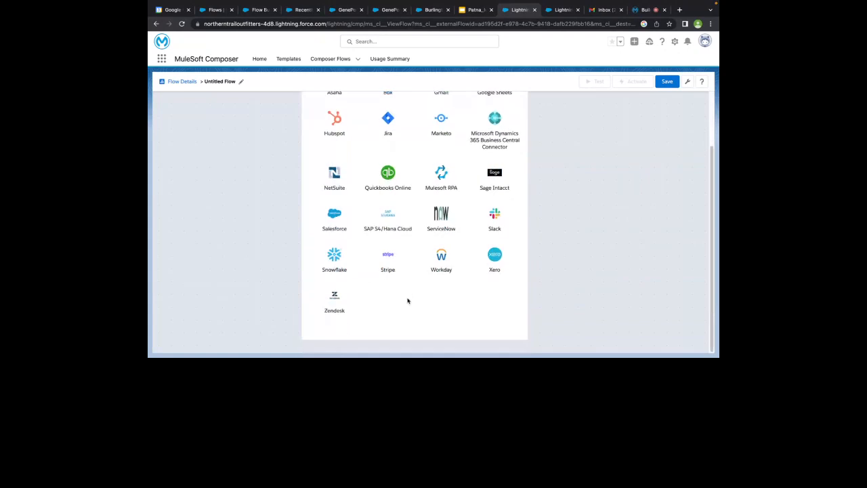
scroll(407, 298, up, 3)
click(311, 115)
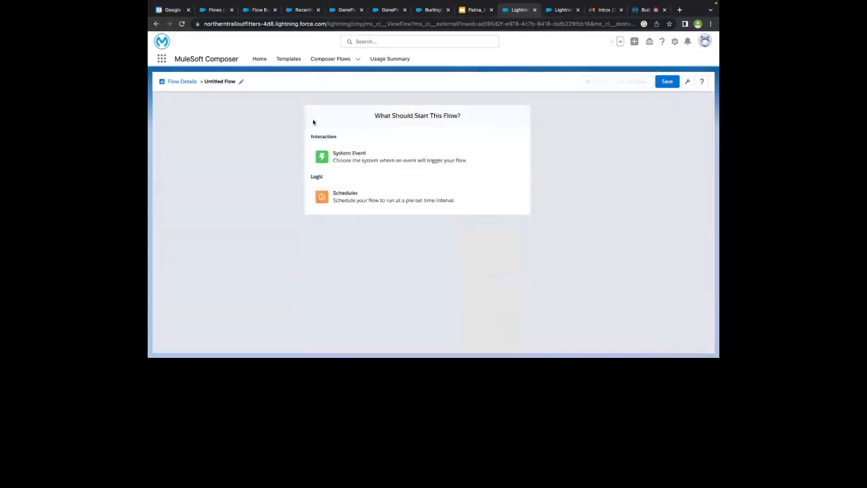
Trigger the Untitled Flow with a Scheduler every 15 minutes, then start the meetup slideshow
click(336, 197)
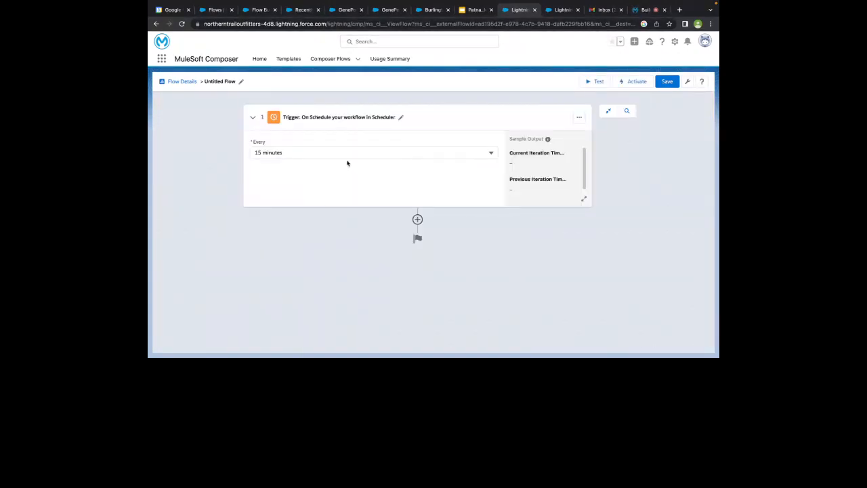
click(266, 152)
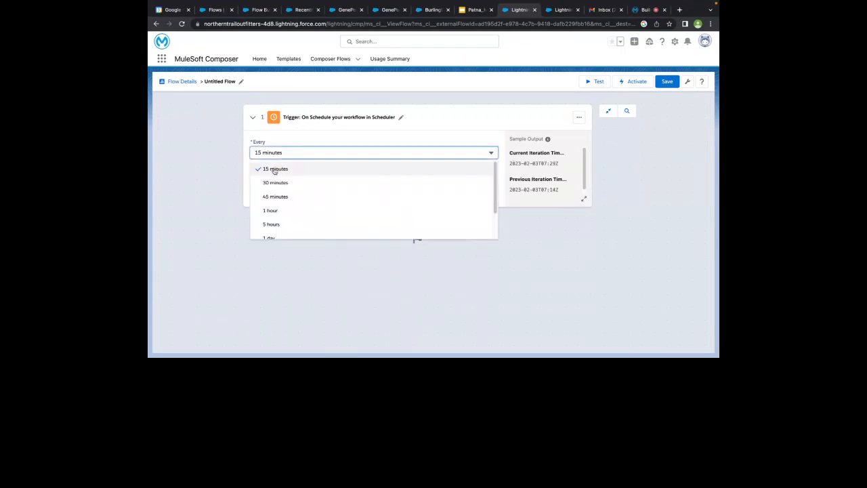
scroll(278, 184, down, 2)
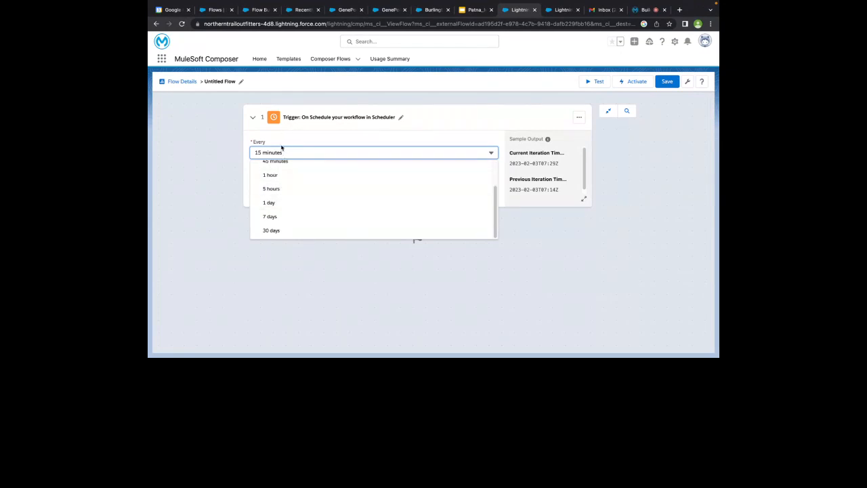
click(278, 150)
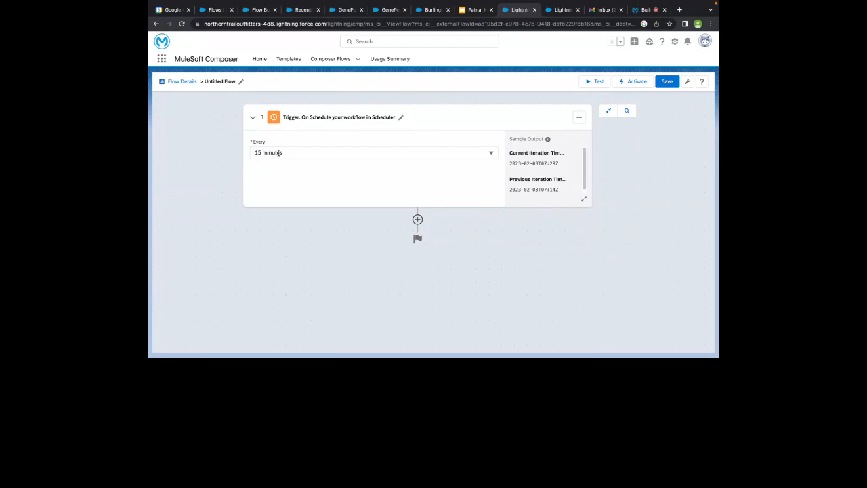
click(278, 153)
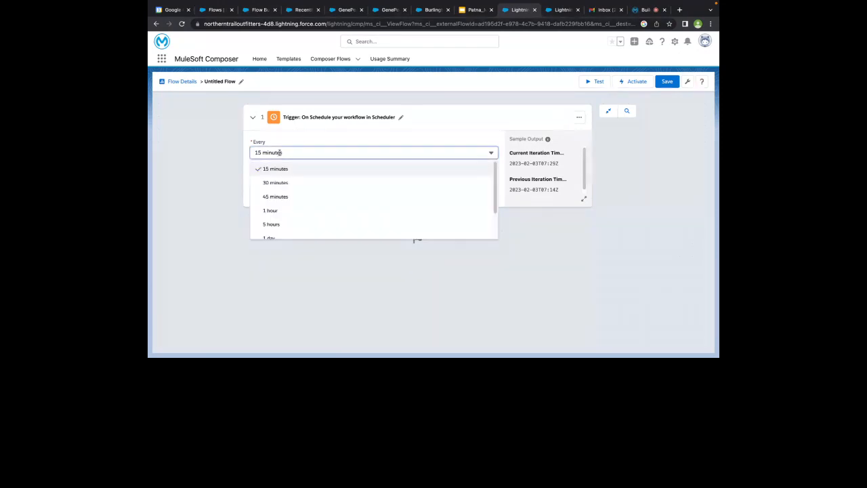
click(300, 139)
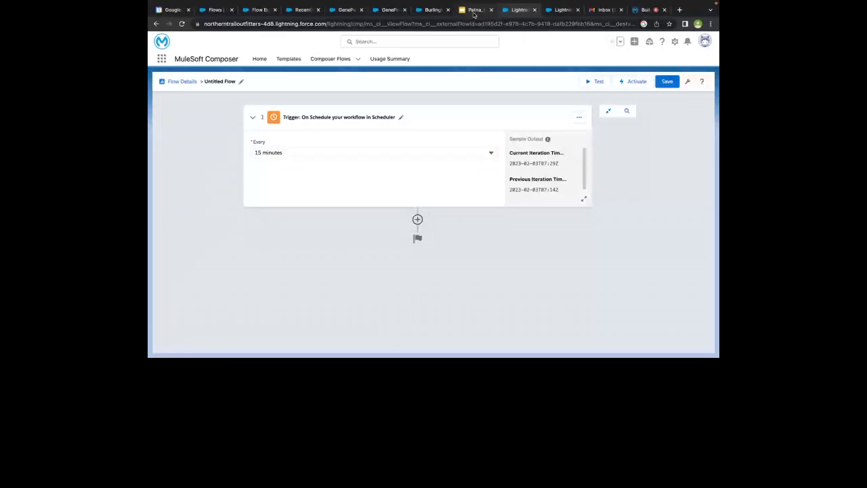
click(474, 9)
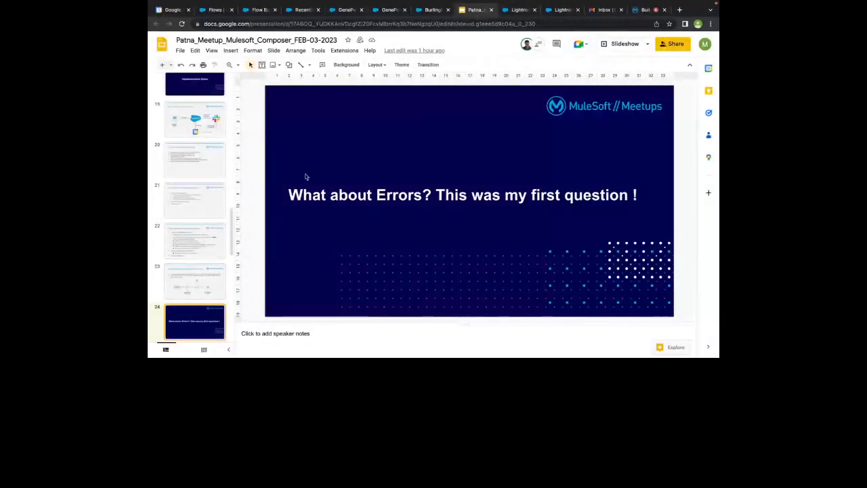
click(620, 43)
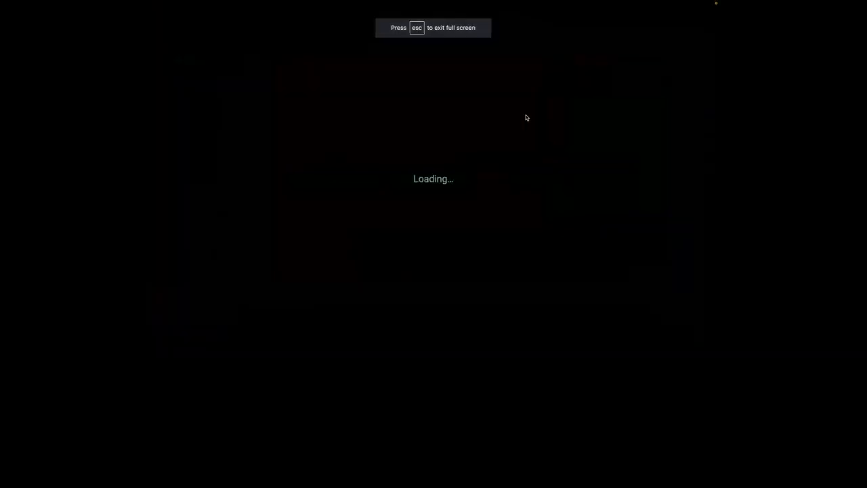